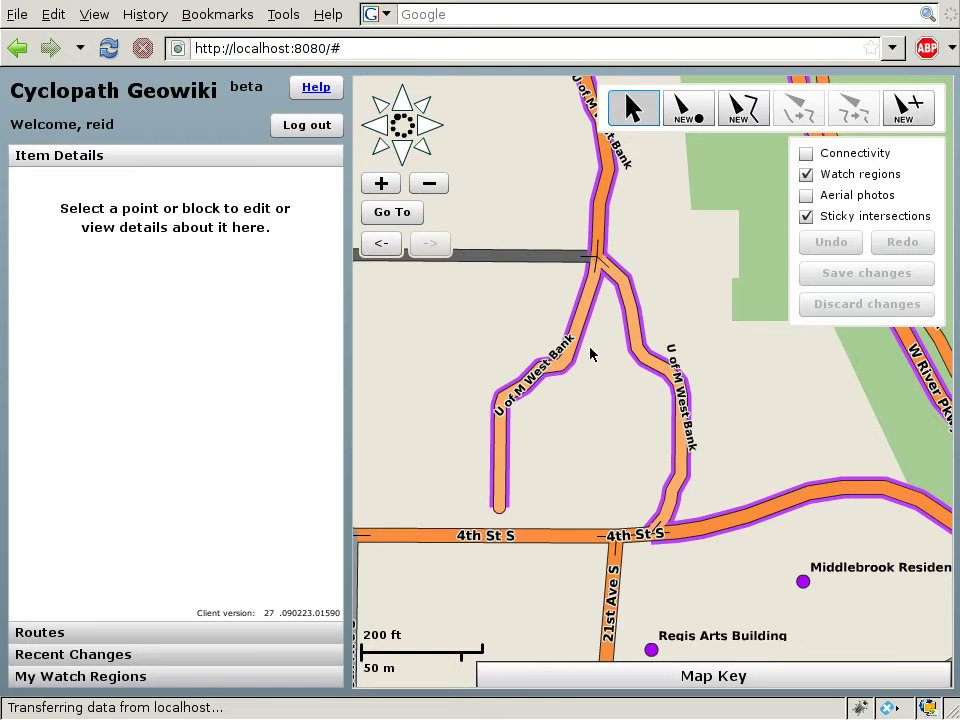
Step: Show the aerial photos beneath the fork of the U of M West Bank bicycle path north of 4th St S
drag(617, 385, 600, 370)
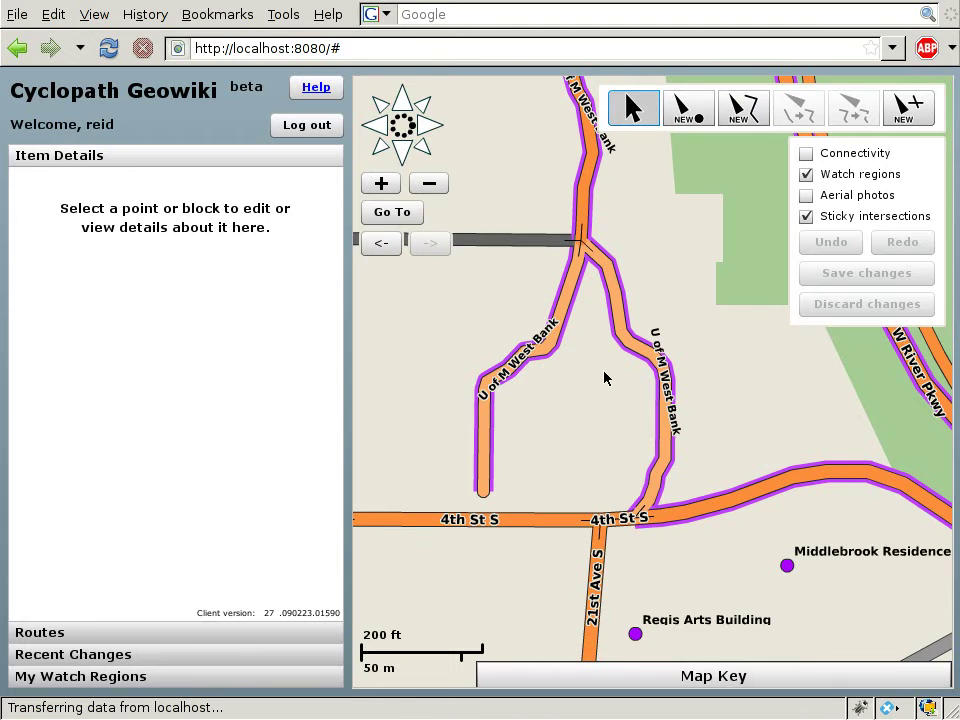
click(381, 184)
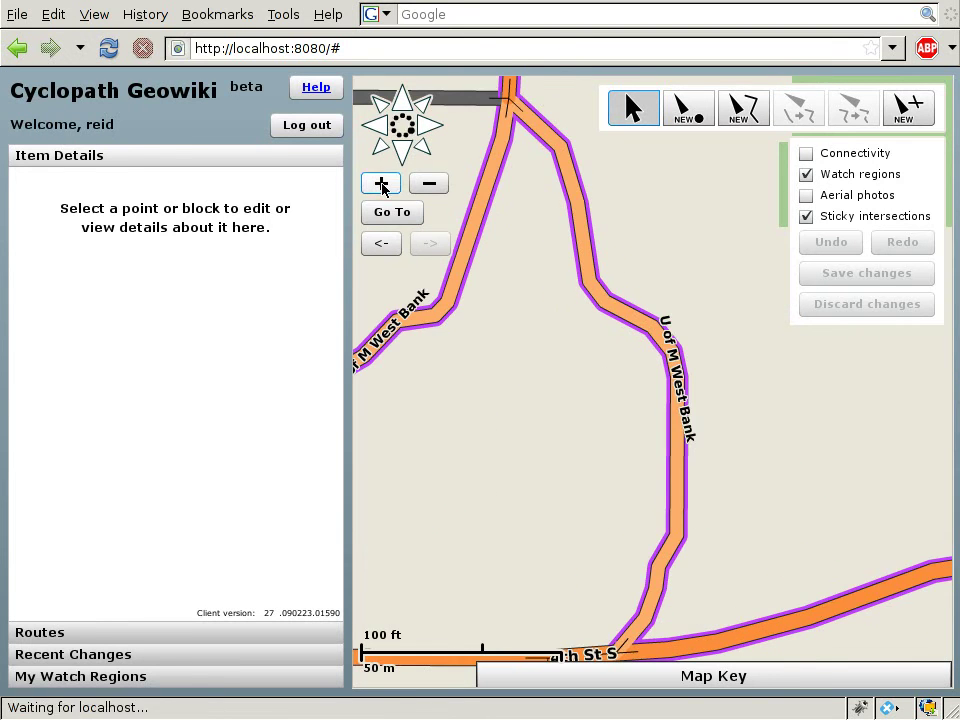
drag(529, 238, 573, 384)
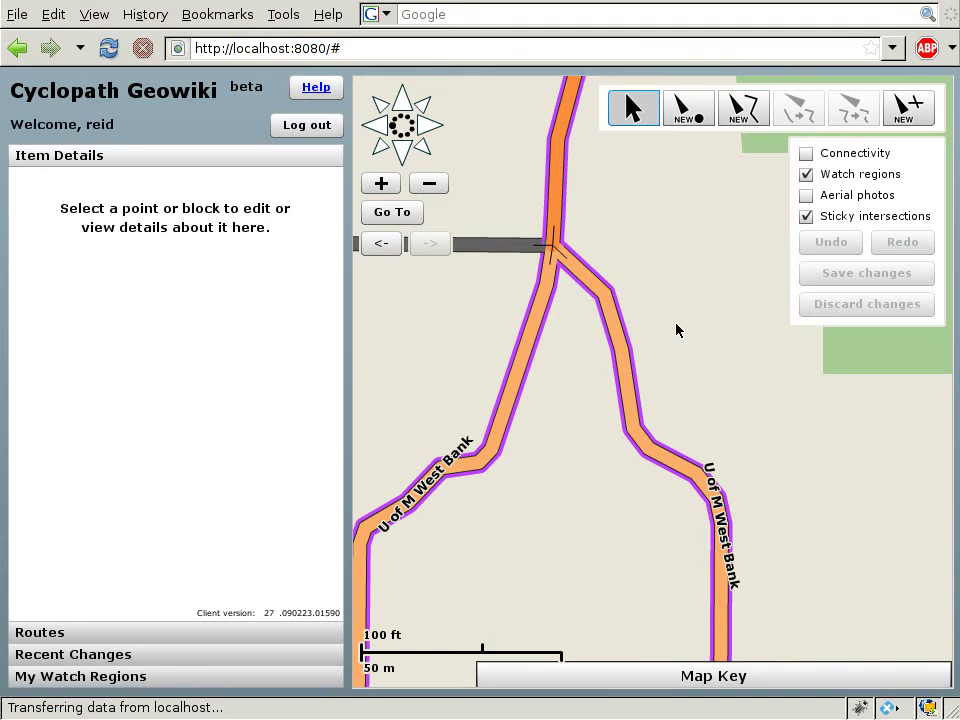
click(806, 197)
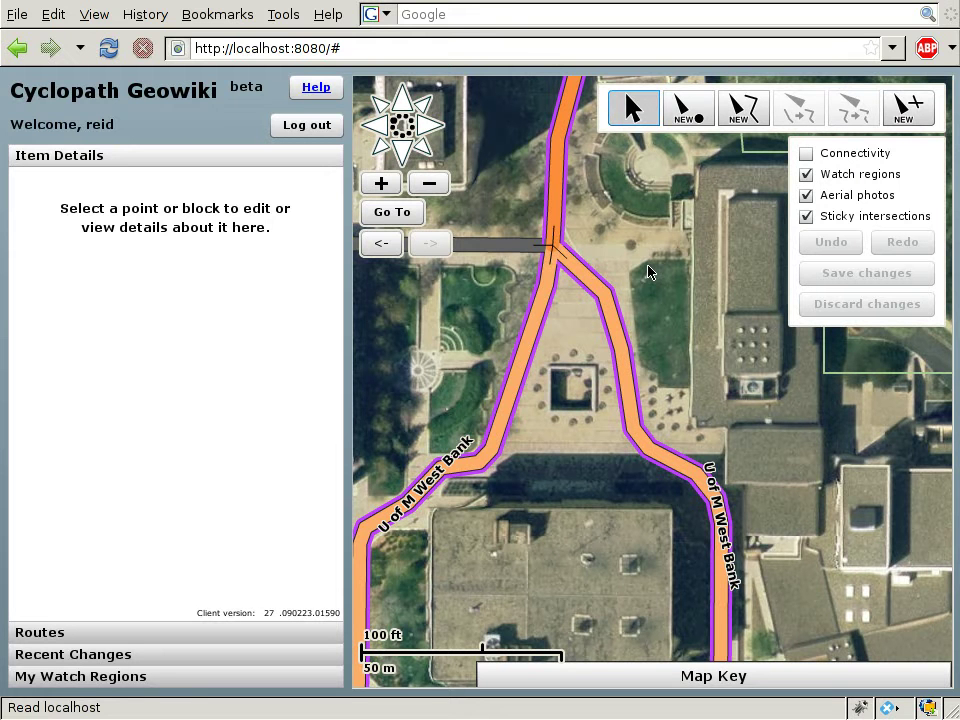
Step: Move the first bend of the fork's eastern U of M West Bank branch southwest, to just above the square courtyard structure
click(387, 193)
drag(516, 279, 630, 424)
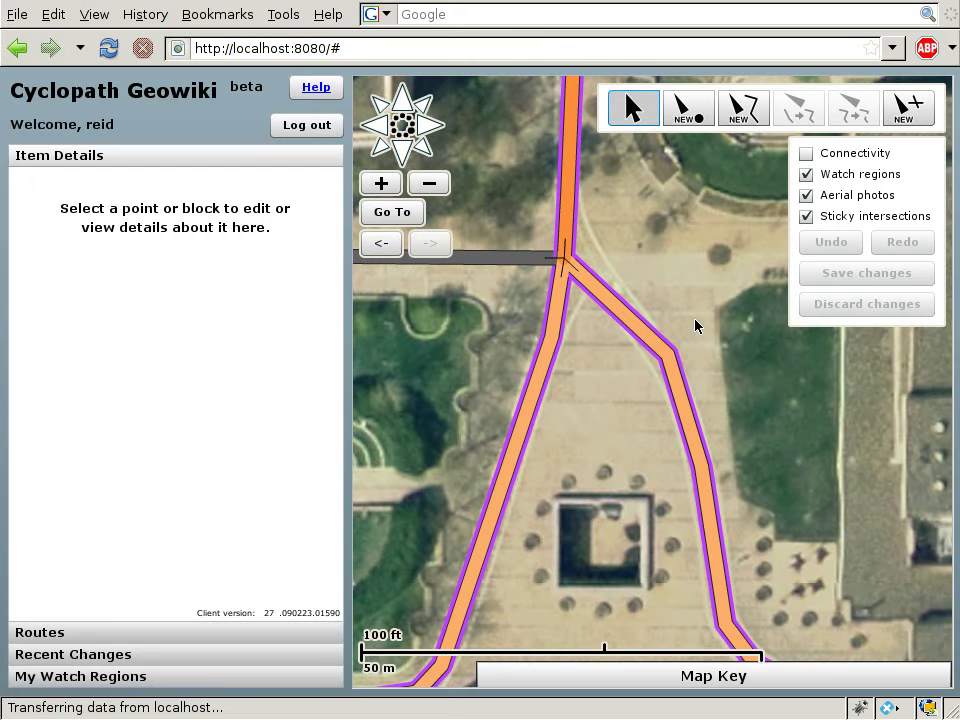
click(678, 390)
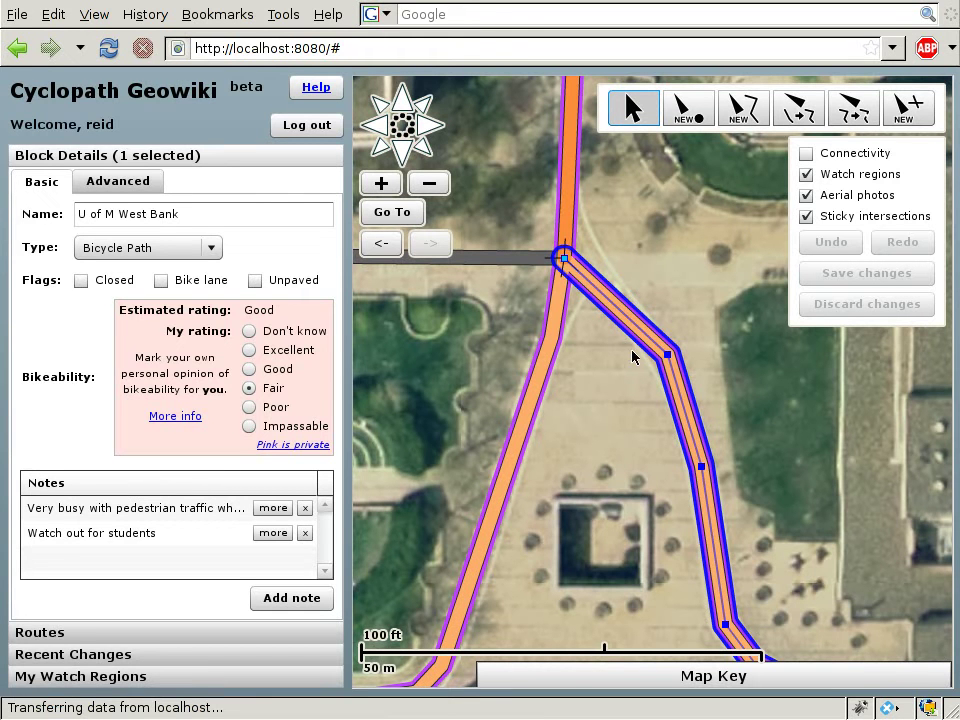
drag(665, 356, 595, 443)
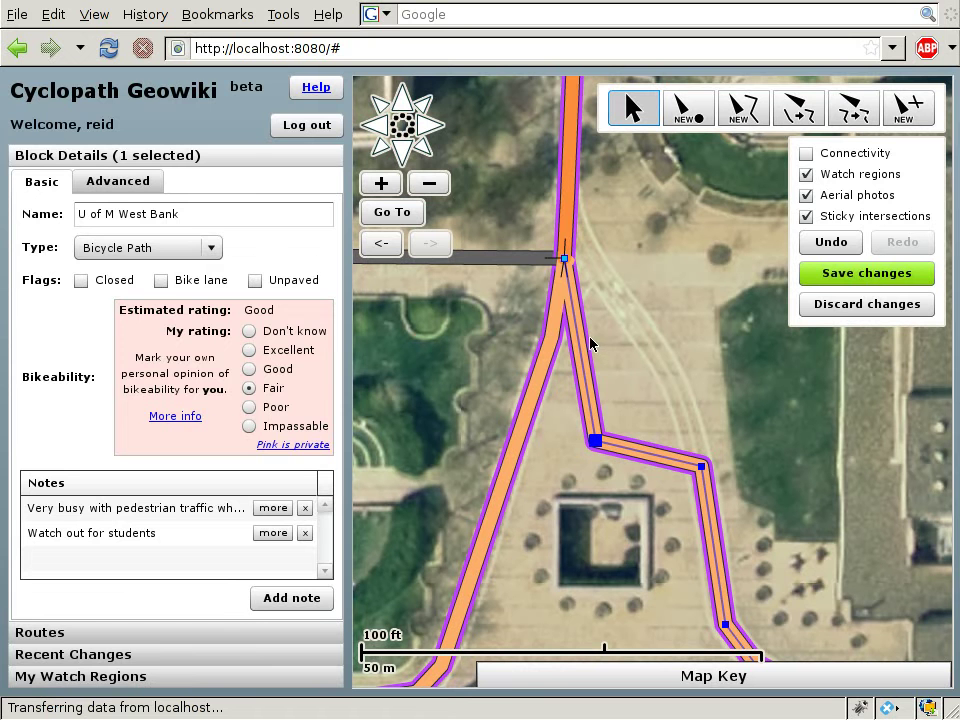
click(657, 427)
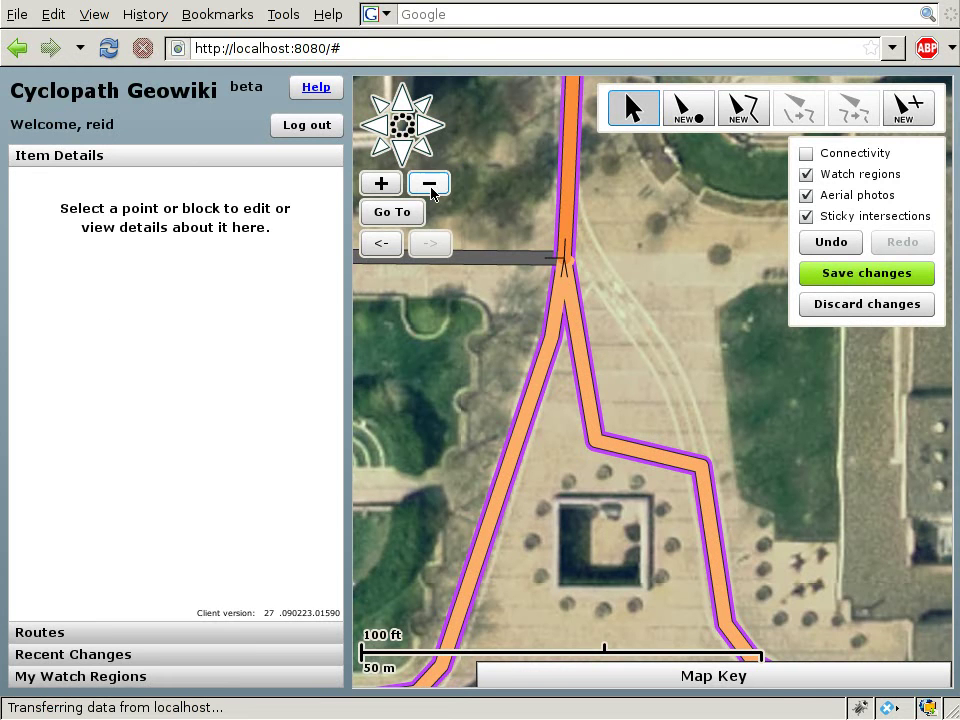
Step: Move the intersection of 21st Ave S and 4th St S west along 4th St S, to beside the parking ramp's northeast corner
click(430, 186)
click(430, 186)
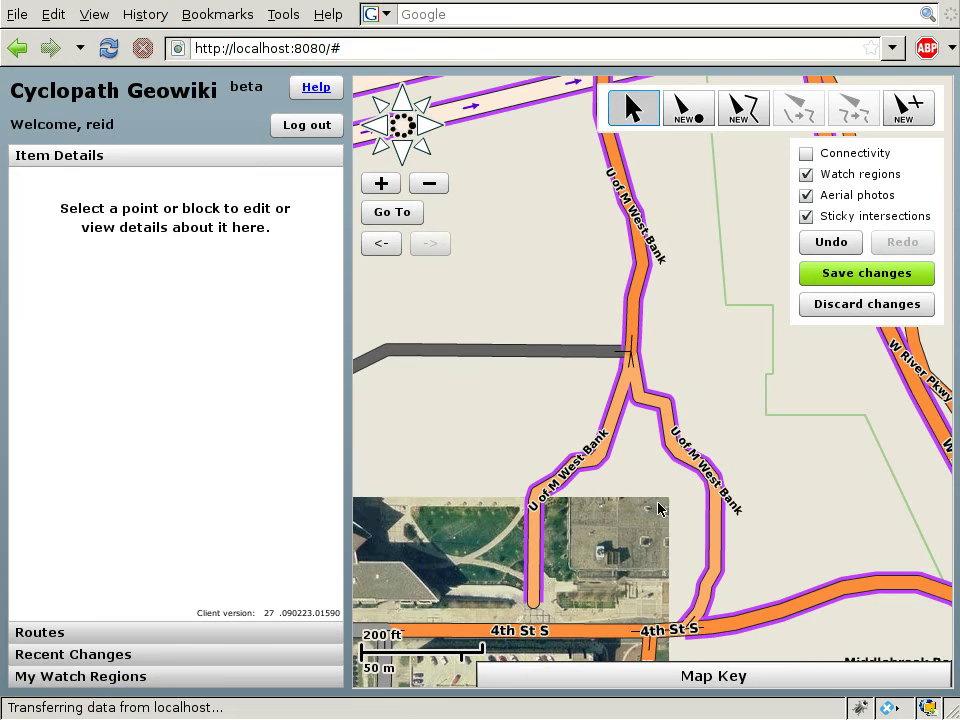
drag(661, 557, 612, 339)
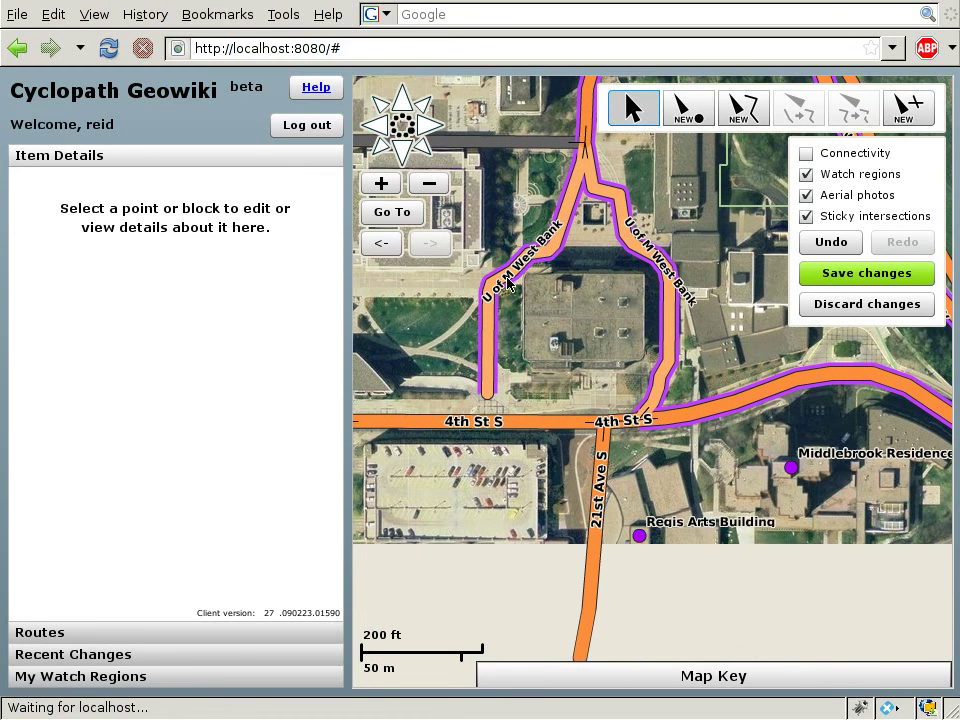
click(388, 190)
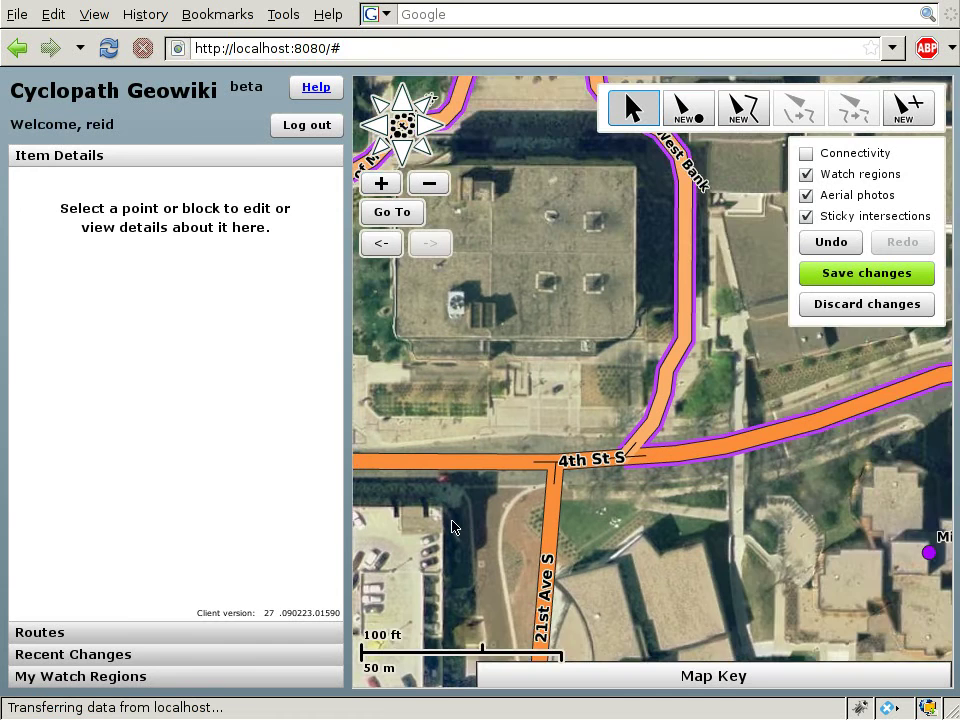
drag(452, 522, 547, 404)
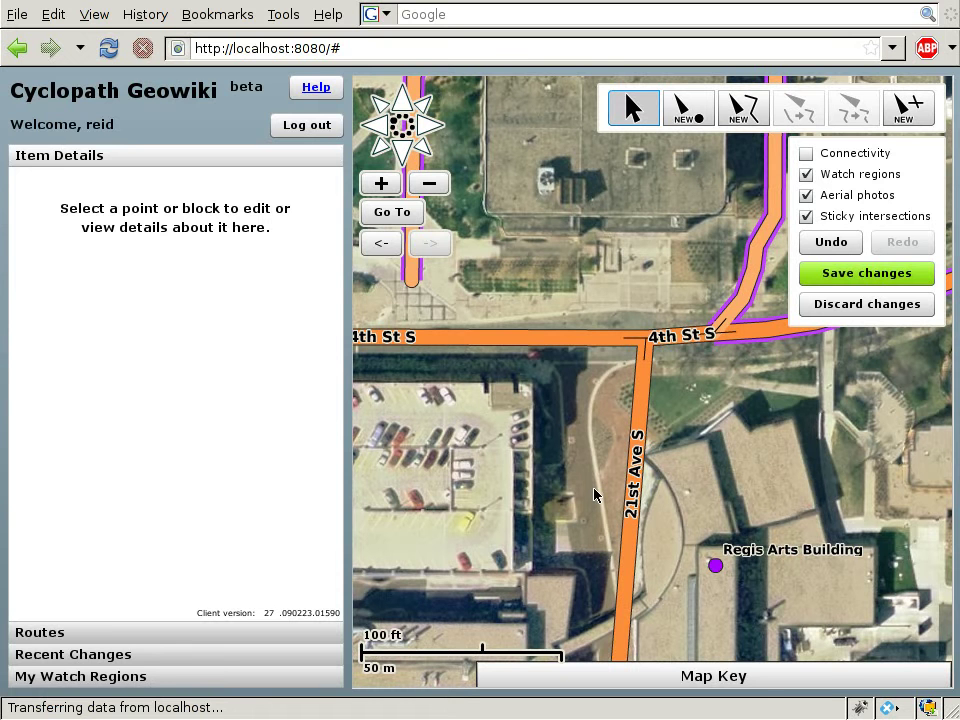
click(645, 396)
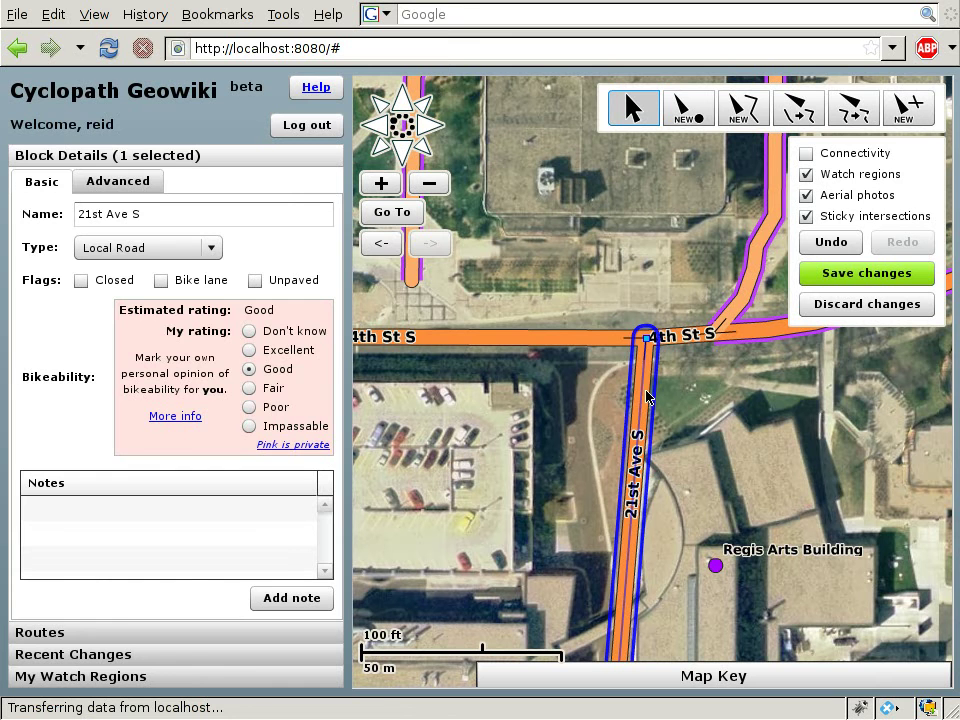
drag(648, 343, 558, 341)
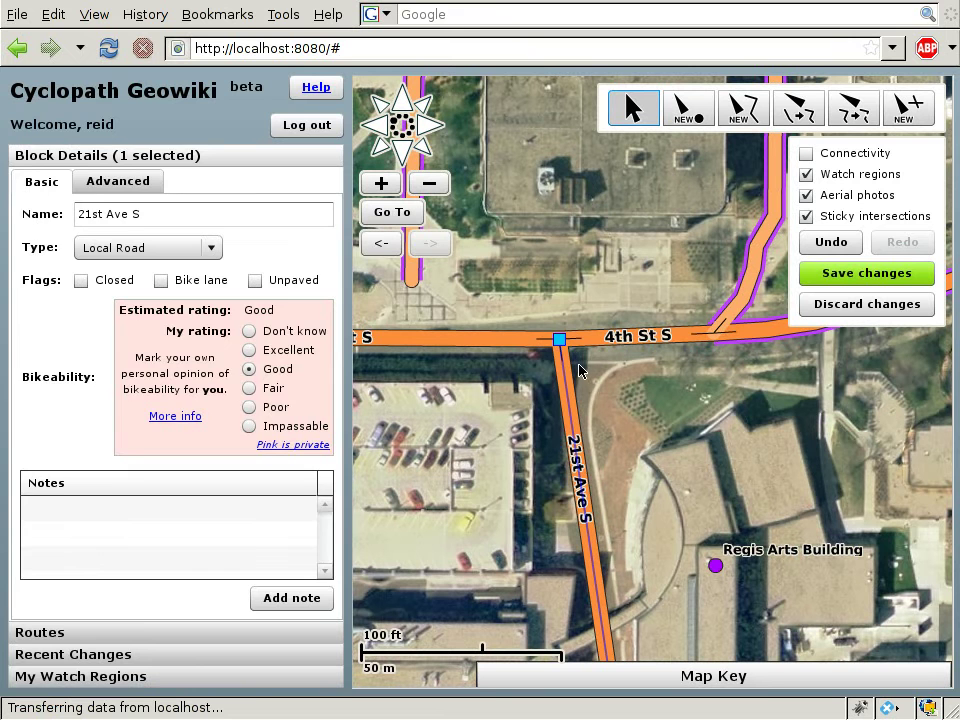
click(588, 373)
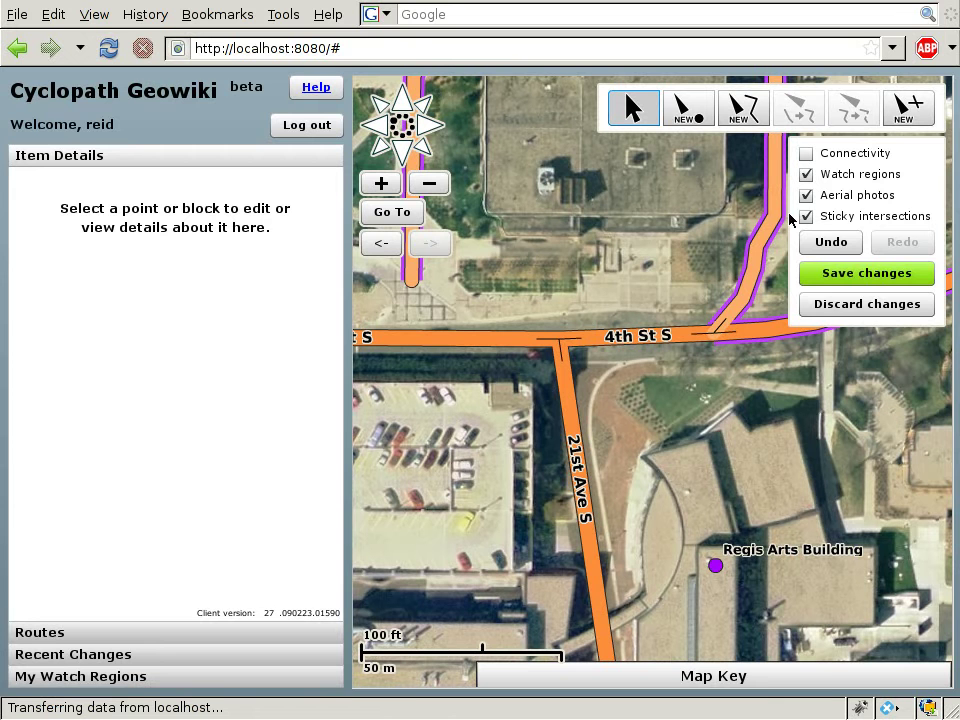
Step: Turn off sticky intersections so that a block's endpoint moves separately from its connected blocks
click(845, 218)
Step: Try pulling the north end of 21st Ave S south off 4th St S, and undo the move
click(567, 398)
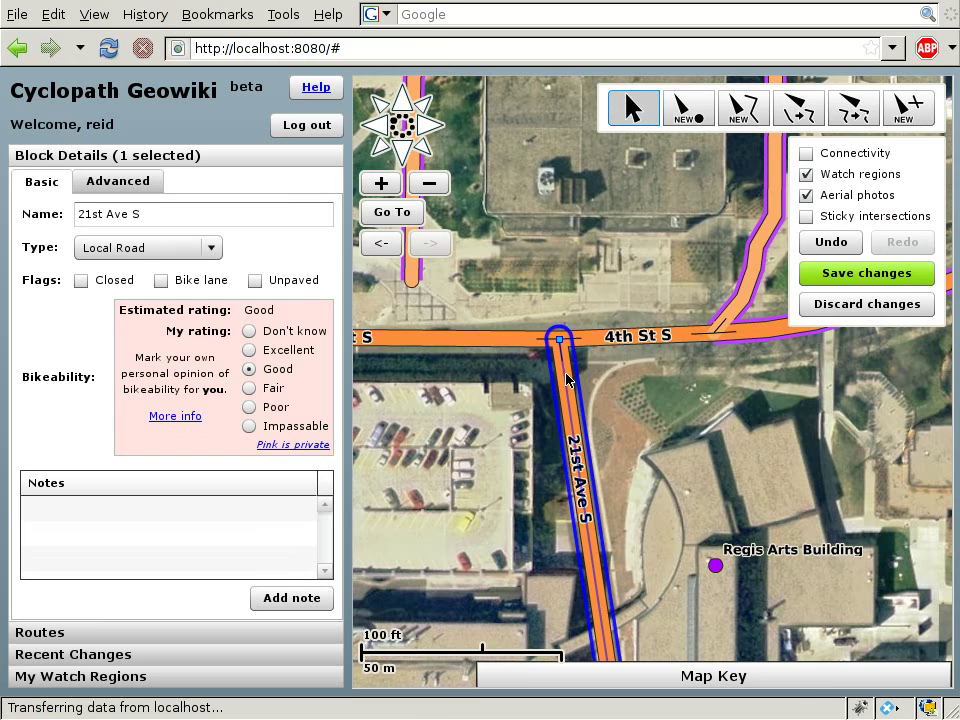
drag(561, 344, 570, 428)
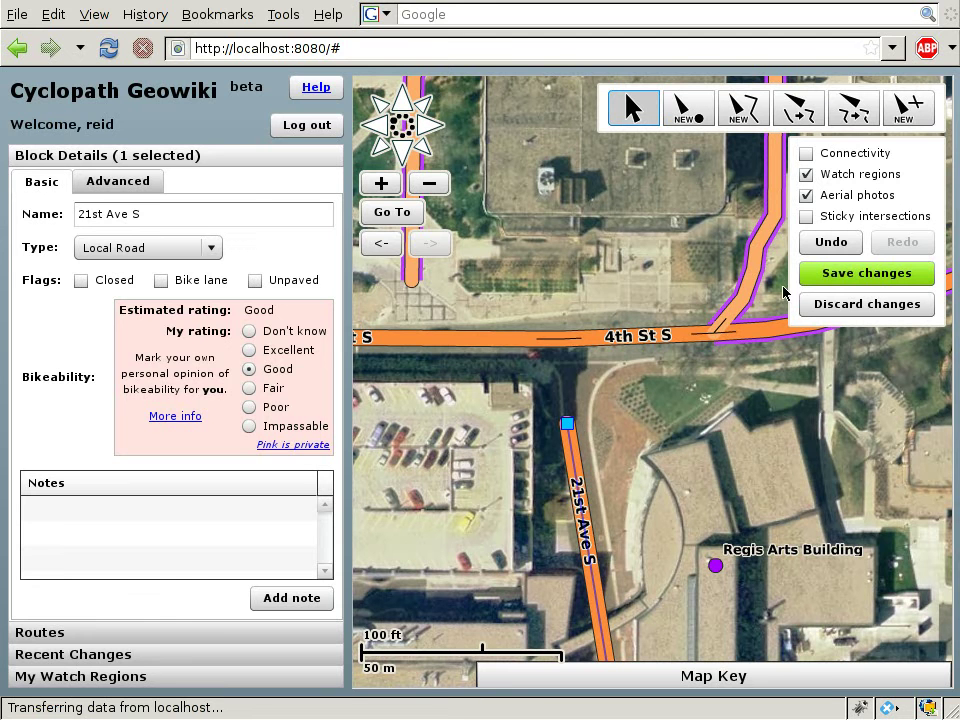
click(832, 242)
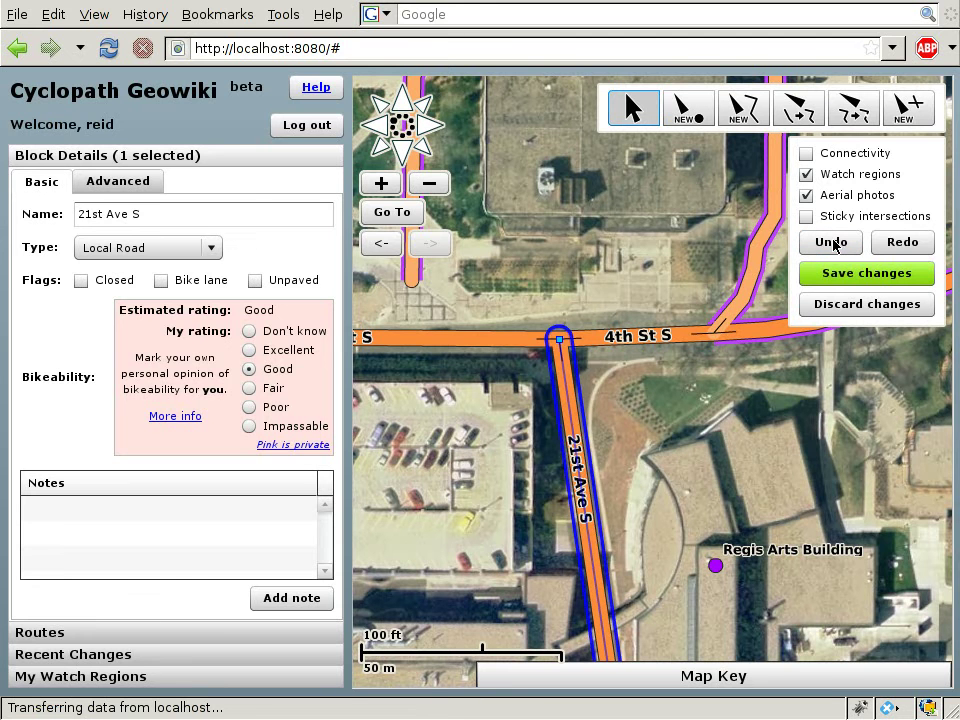
click(506, 306)
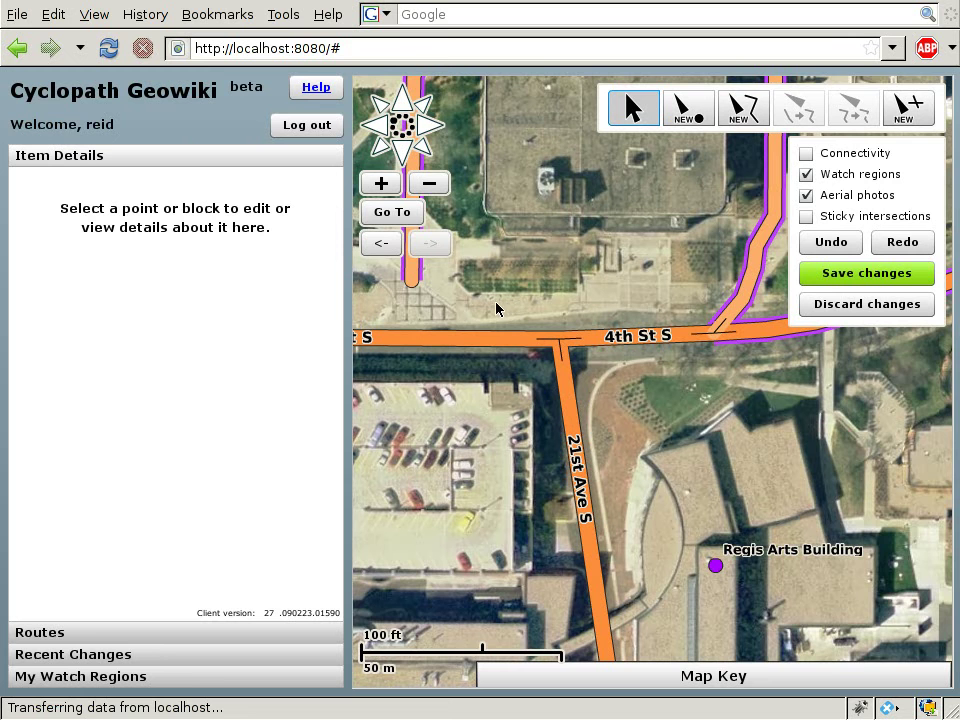
Step: Extend the dead end of the western U of M West Bank bicycle path south onto 4th St S
drag(482, 306, 598, 394)
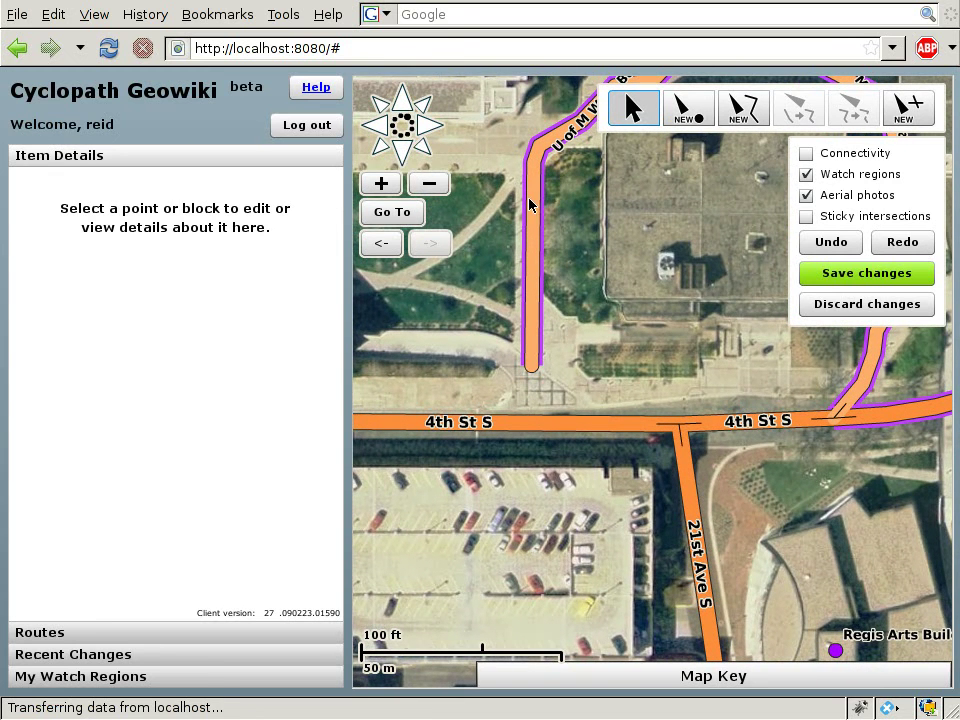
click(533, 361)
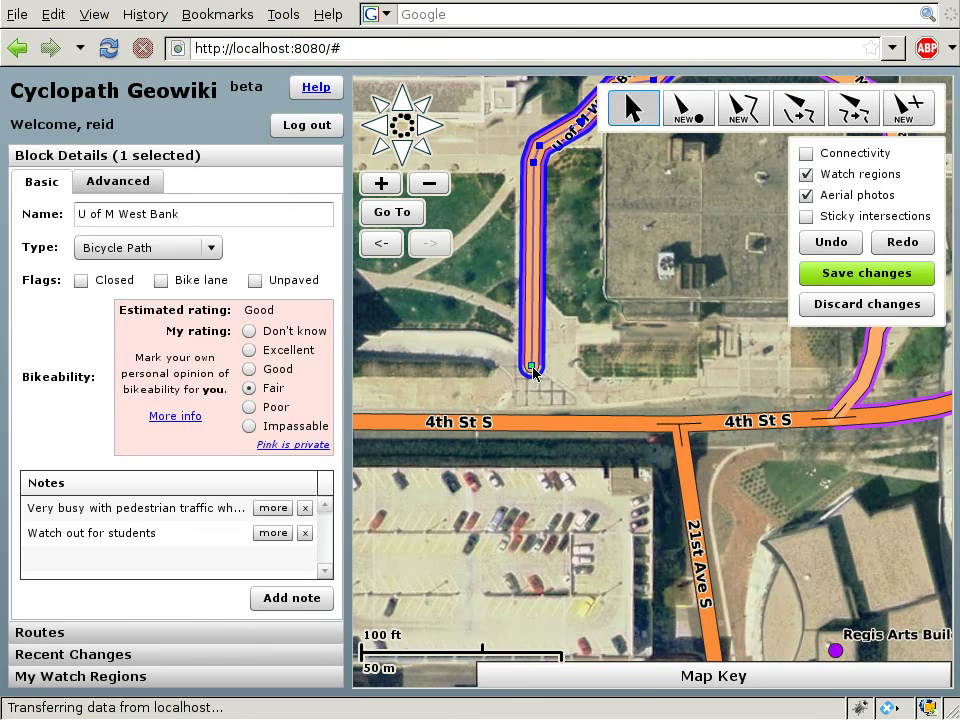
click(531, 367)
drag(531, 369, 533, 432)
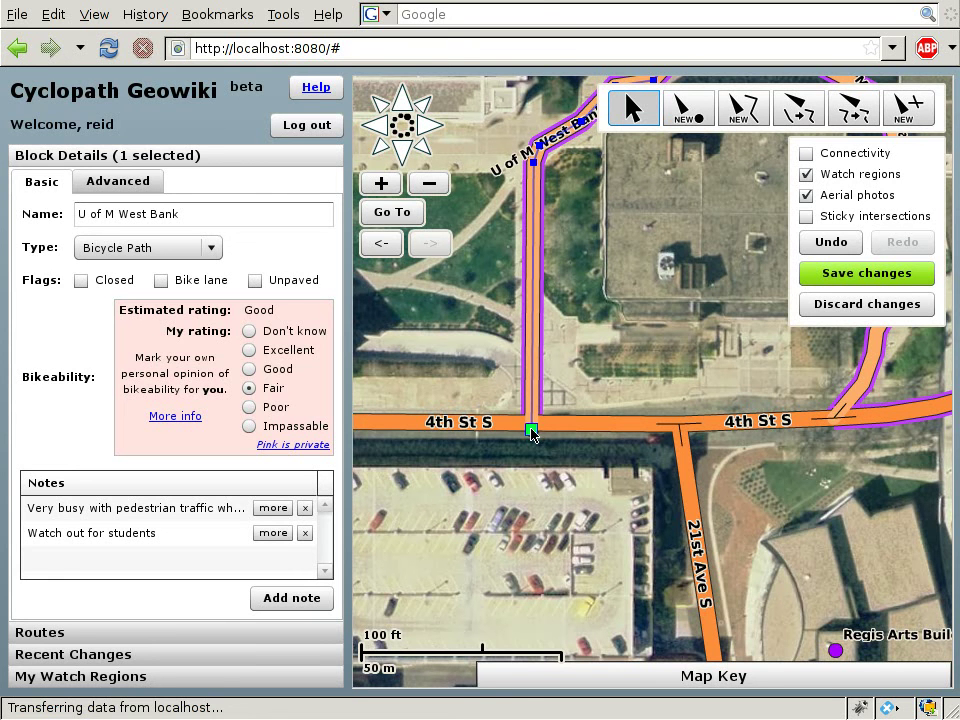
click(561, 381)
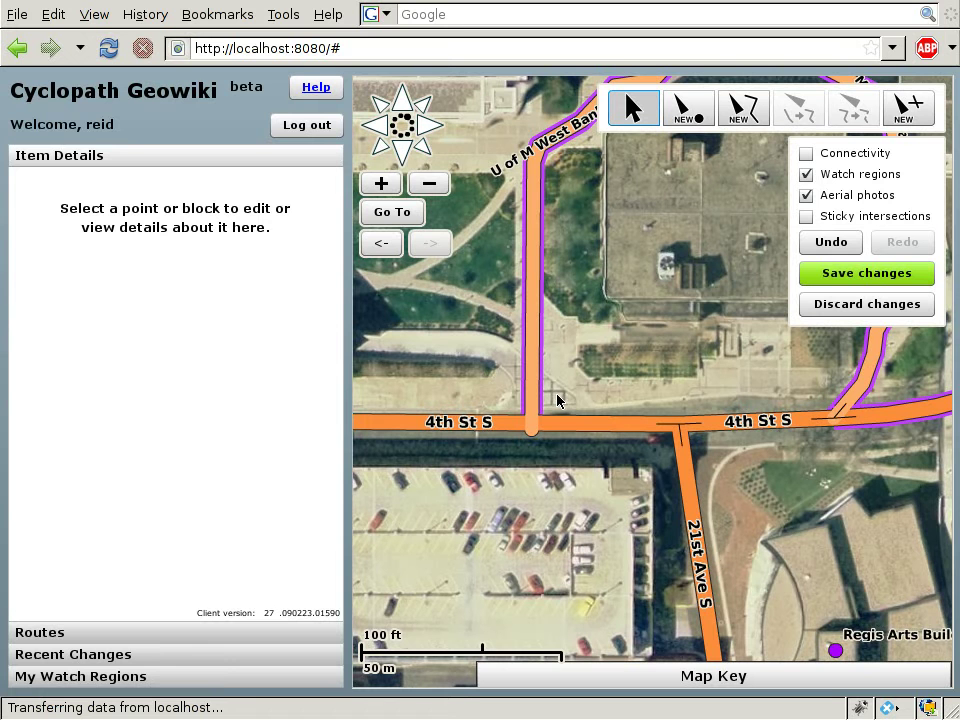
Step: Create a new intersection where the extended U of M West Bank path meets 4th St S
click(897, 110)
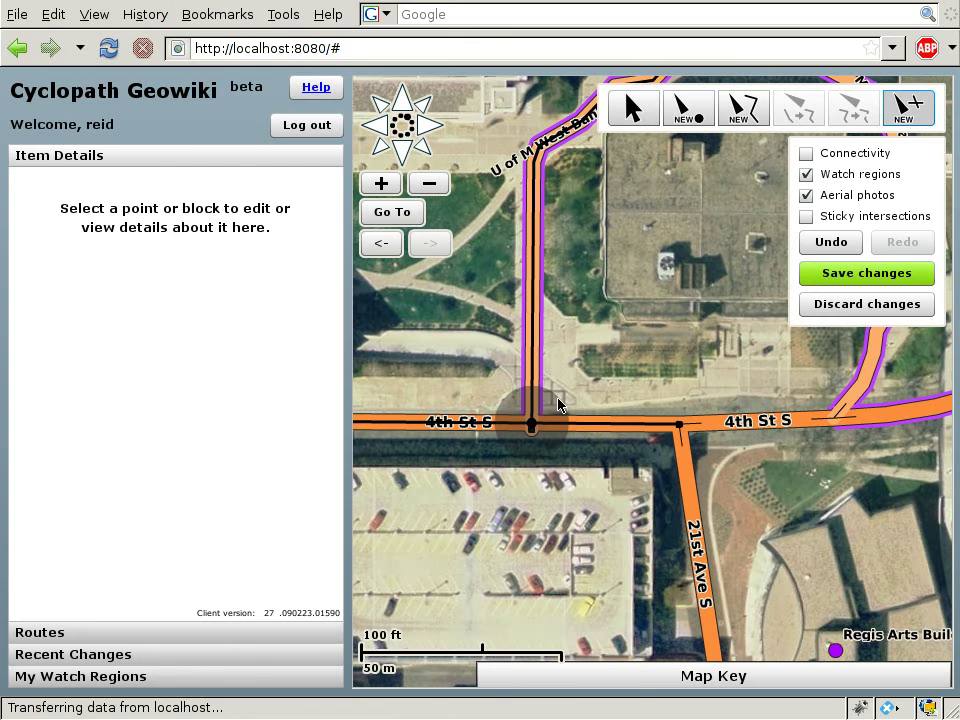
click(560, 400)
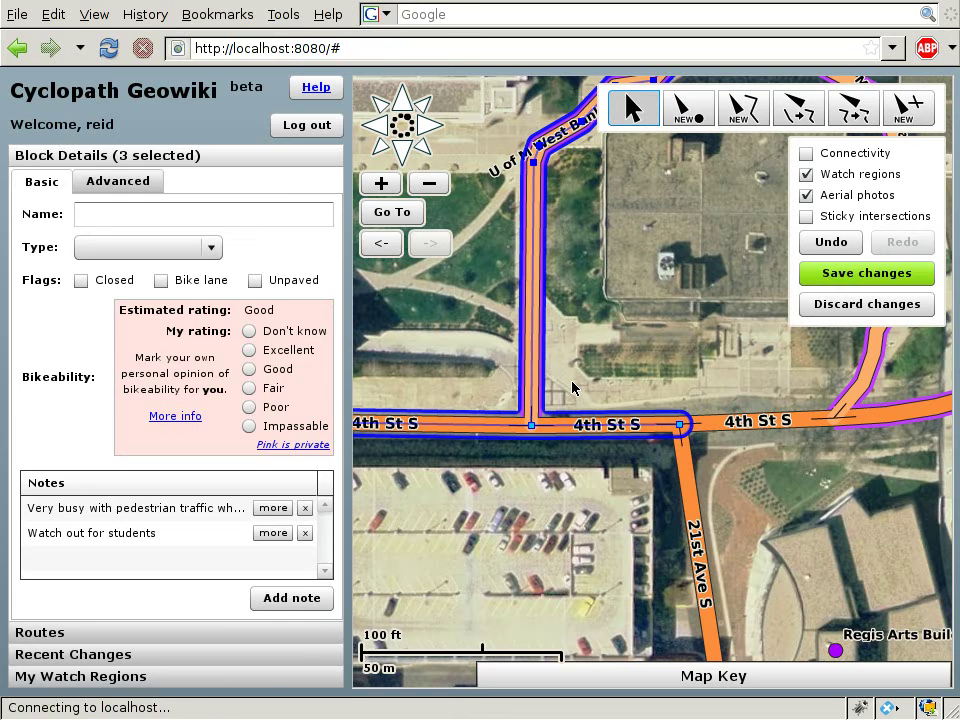
click(573, 388)
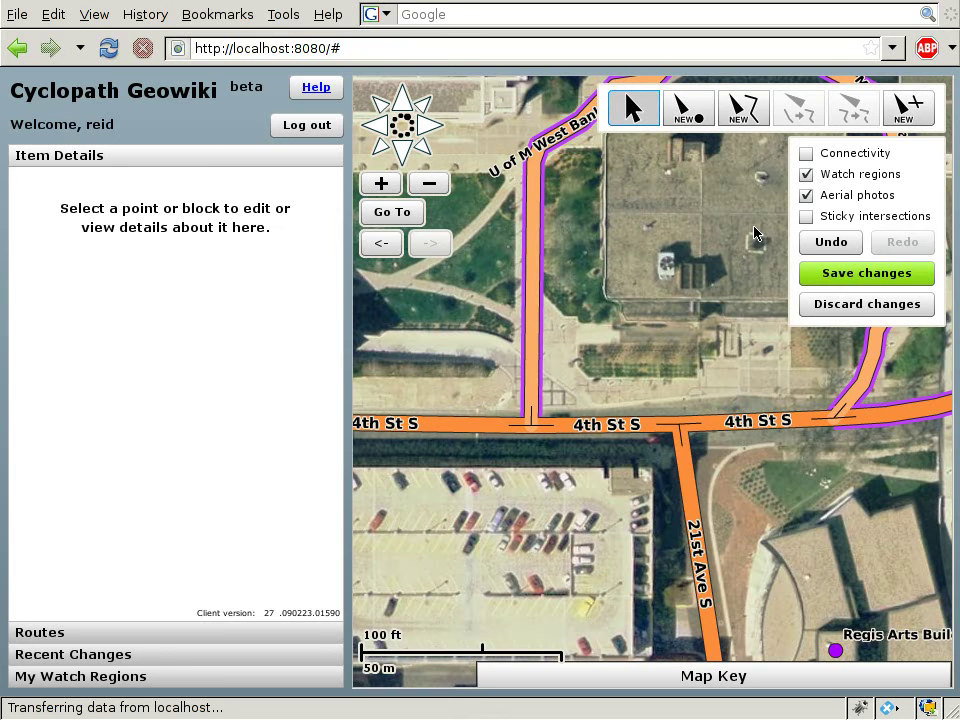
click(834, 158)
Step: Detach 25th Ave S from W River Pkwy by pulling its north end south to the turnaround near Riverside Hospital
click(428, 184)
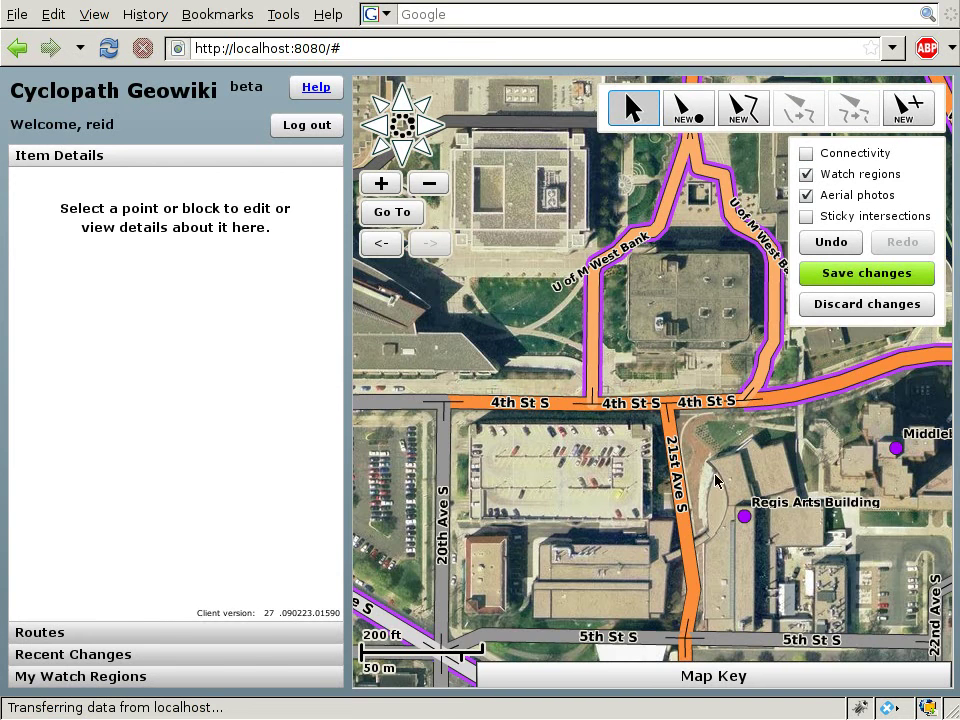
drag(732, 524, 420, 430)
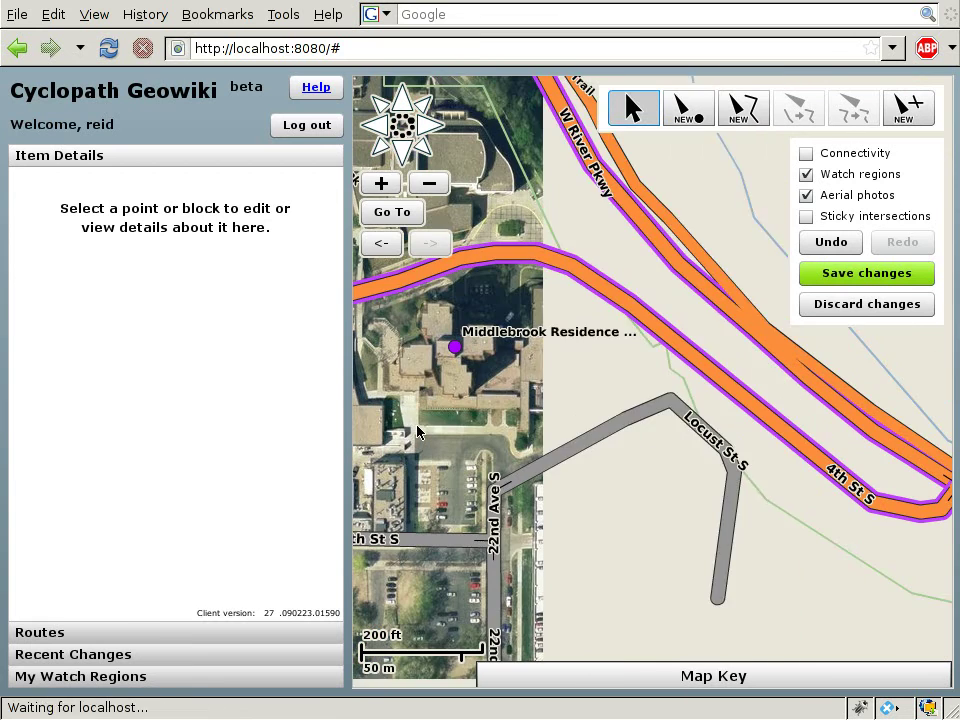
drag(836, 628, 519, 497)
drag(873, 645, 593, 472)
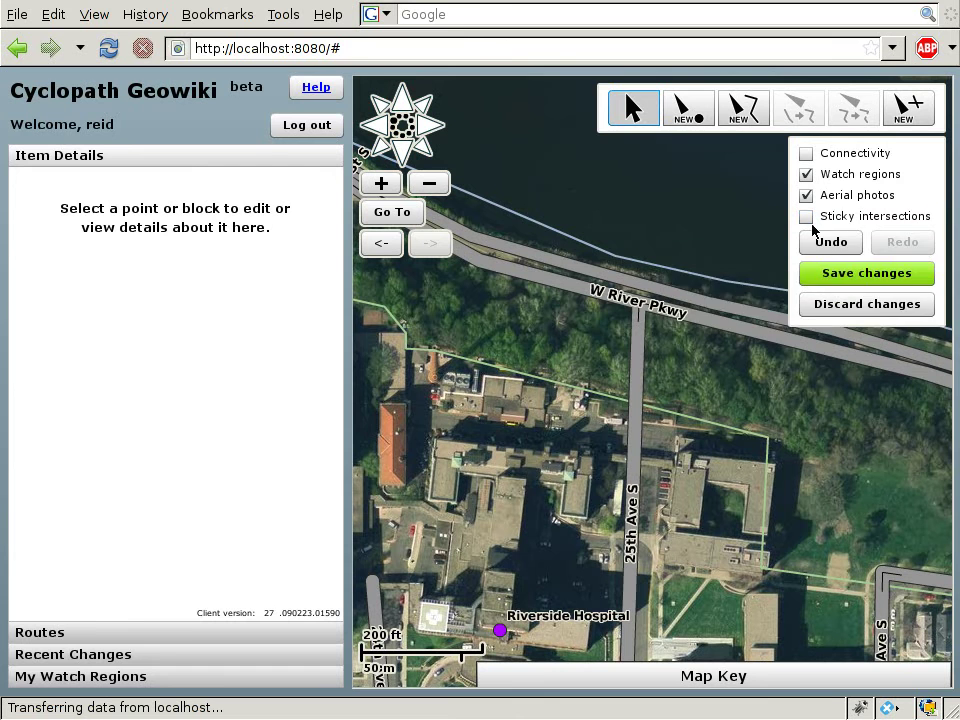
click(636, 401)
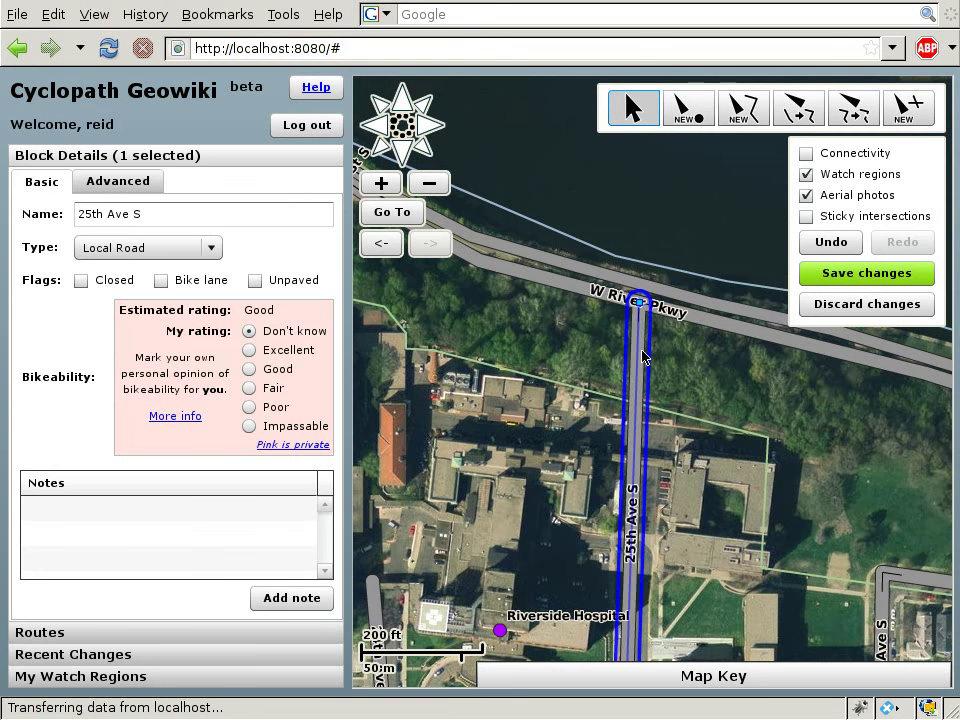
drag(641, 310, 634, 556)
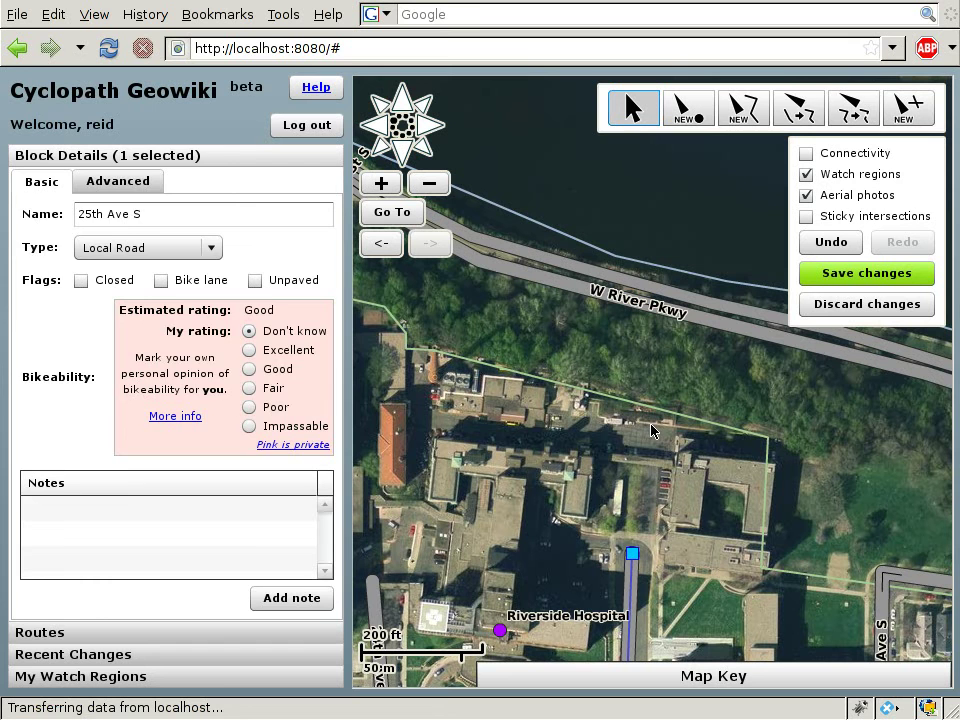
click(640, 376)
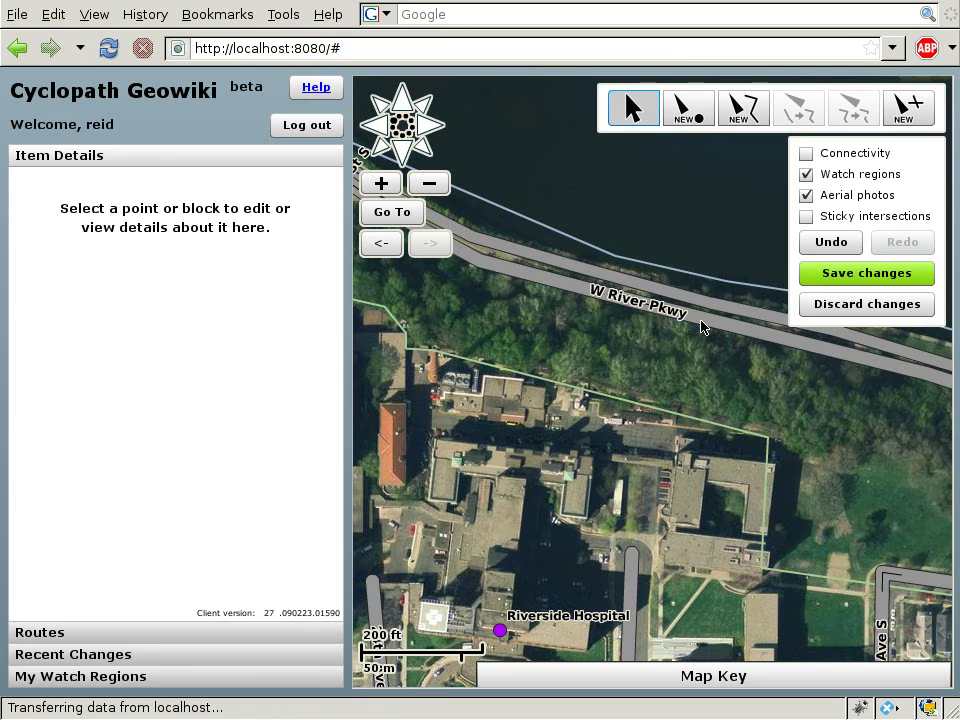
Step: Inspect the two W River Pkwy blocks that meet where 25th Ave S used to connect
click(622, 308)
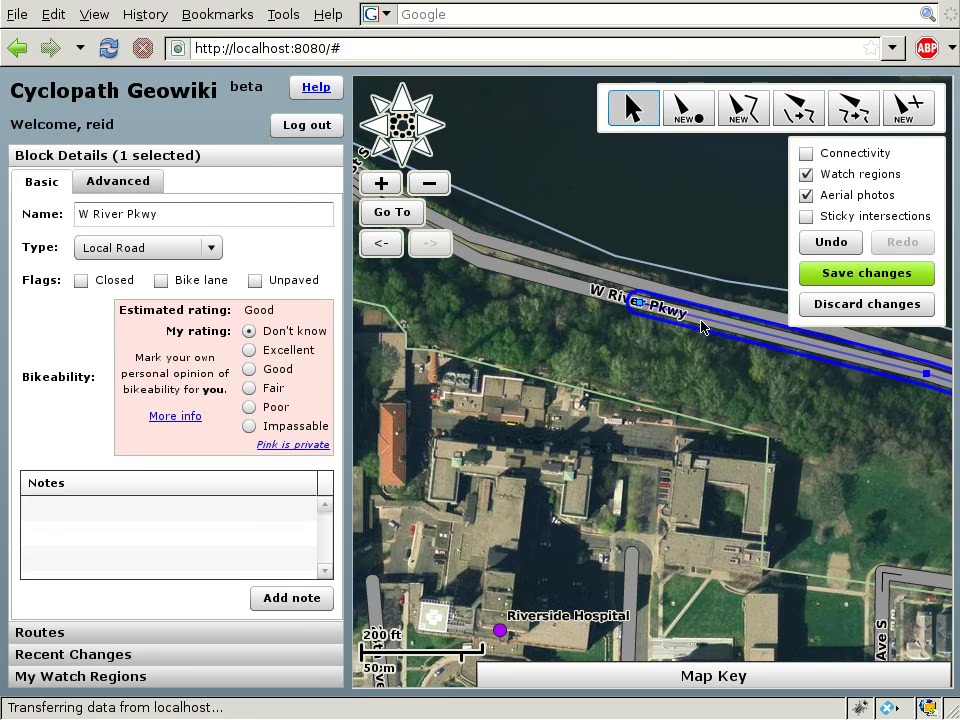
click(571, 292)
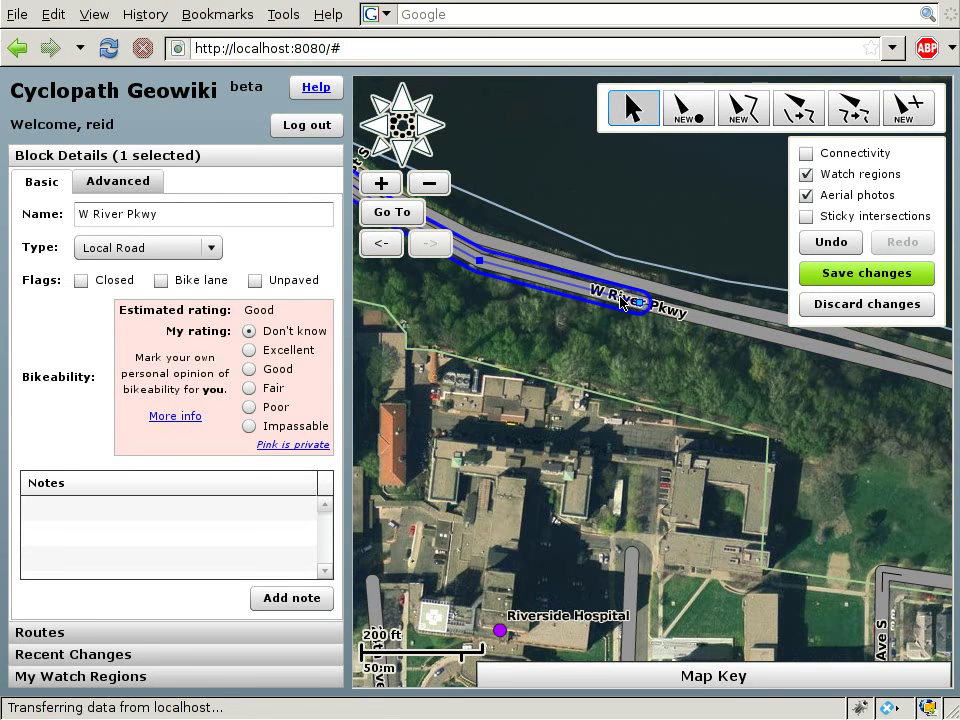
click(652, 355)
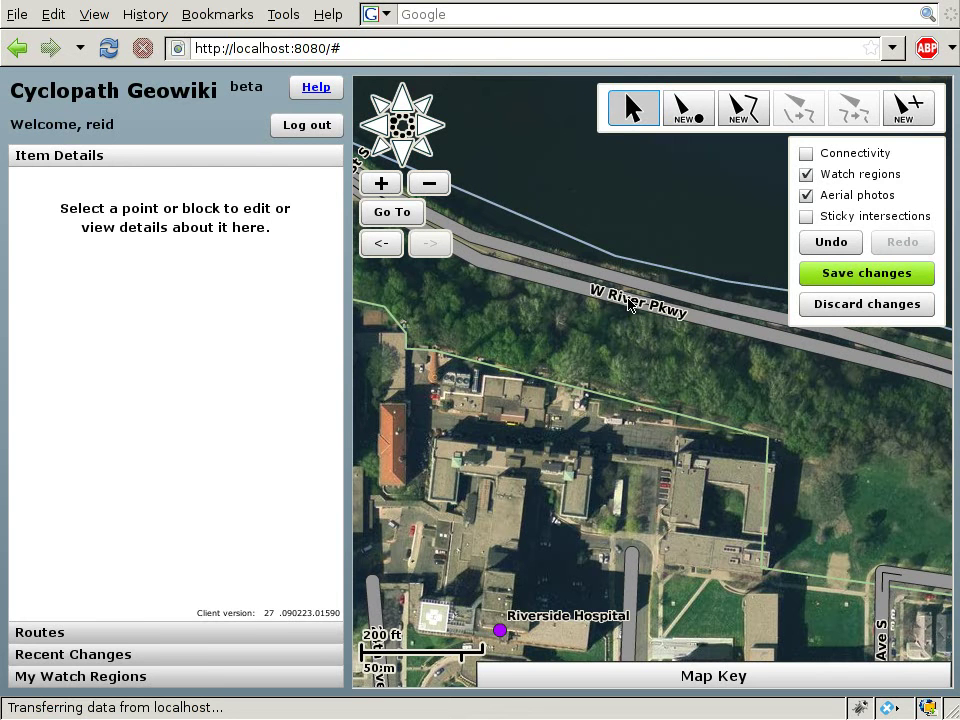
Step: Merge the two W River Pkwy blocks that meet north of Riverside Hospital into one block and check the merged block
click(692, 322)
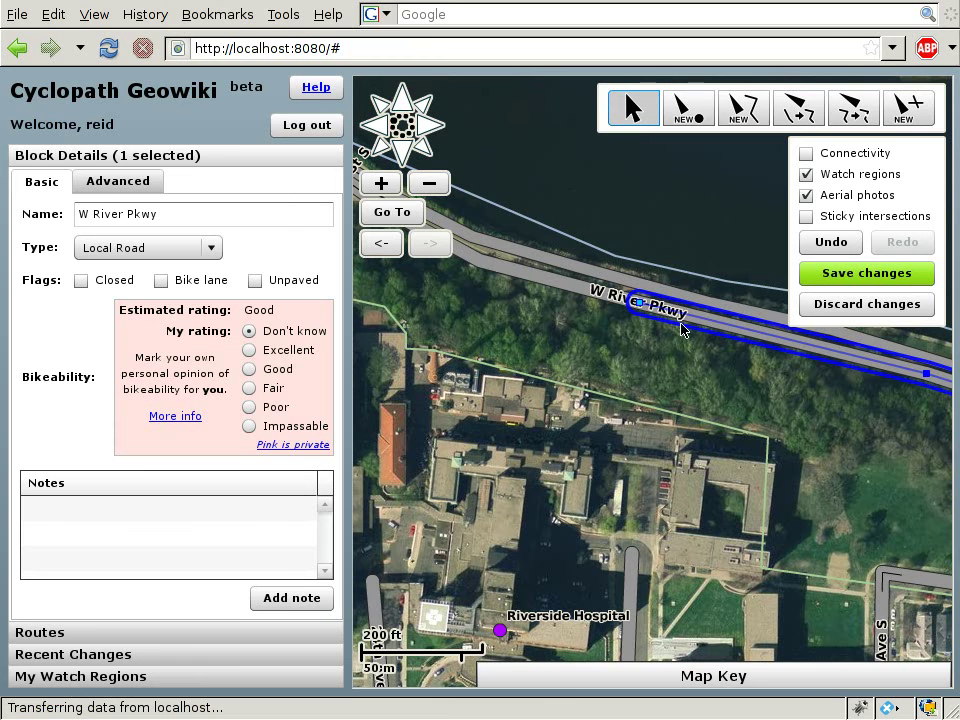
shift+click(580, 293)
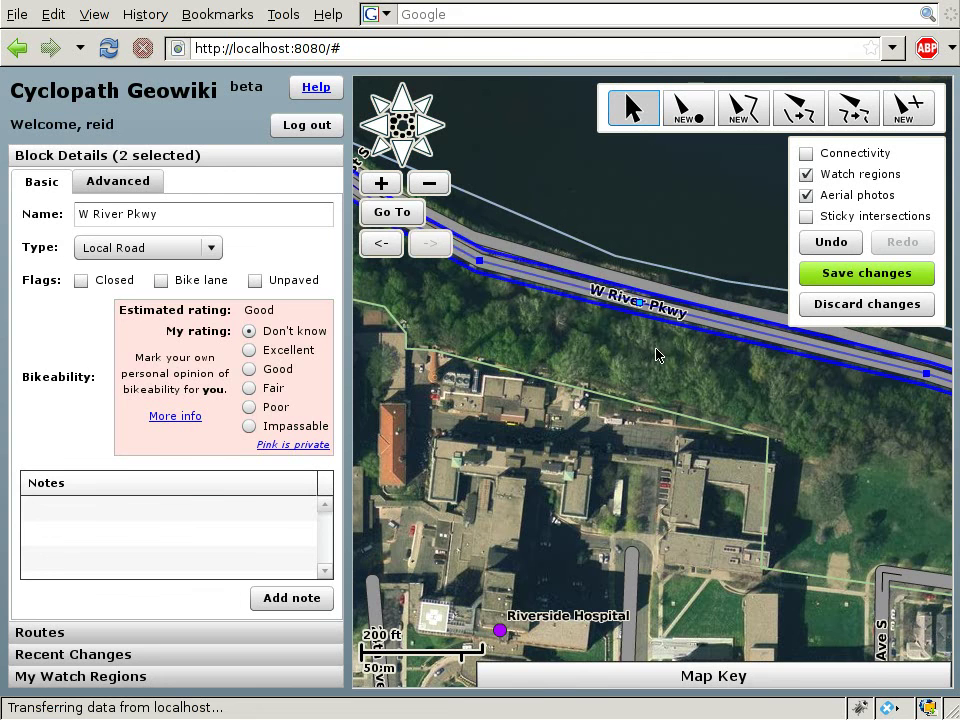
click(139, 185)
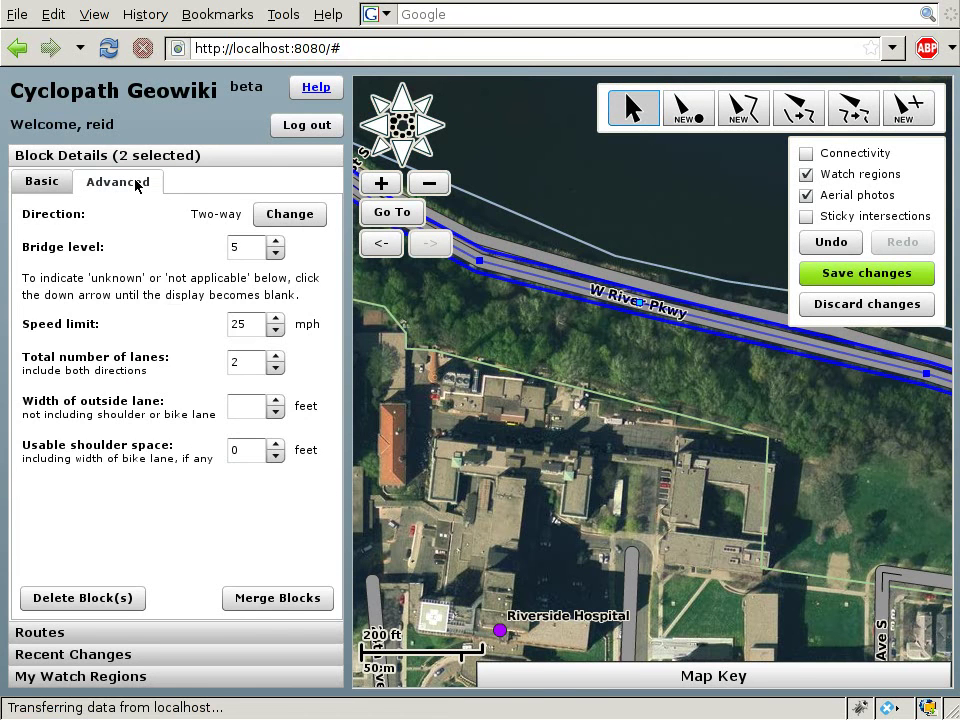
click(281, 598)
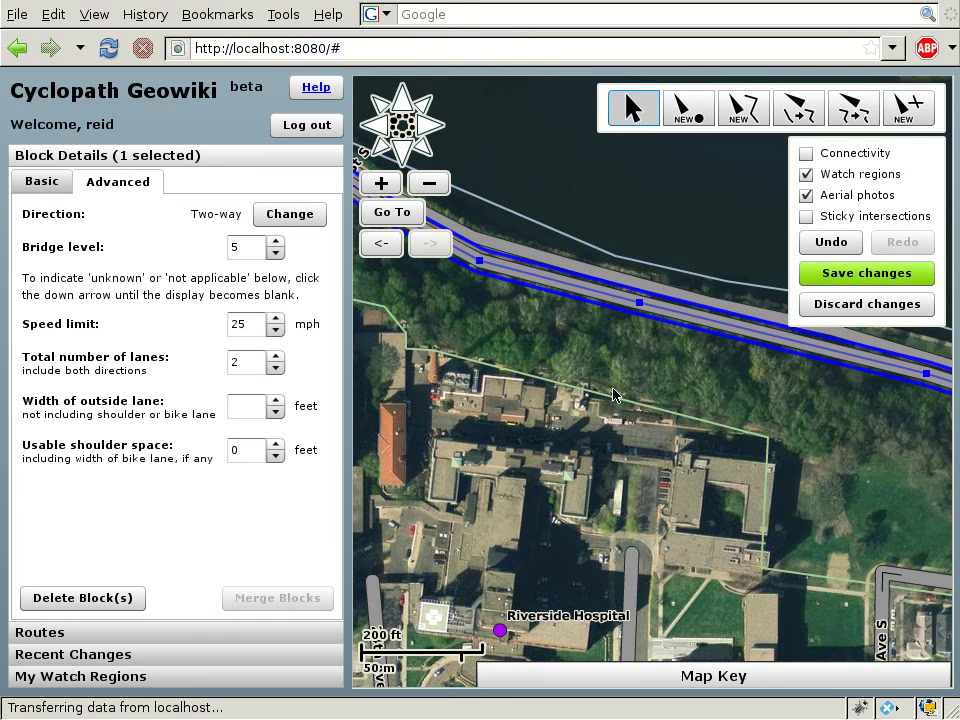
click(672, 363)
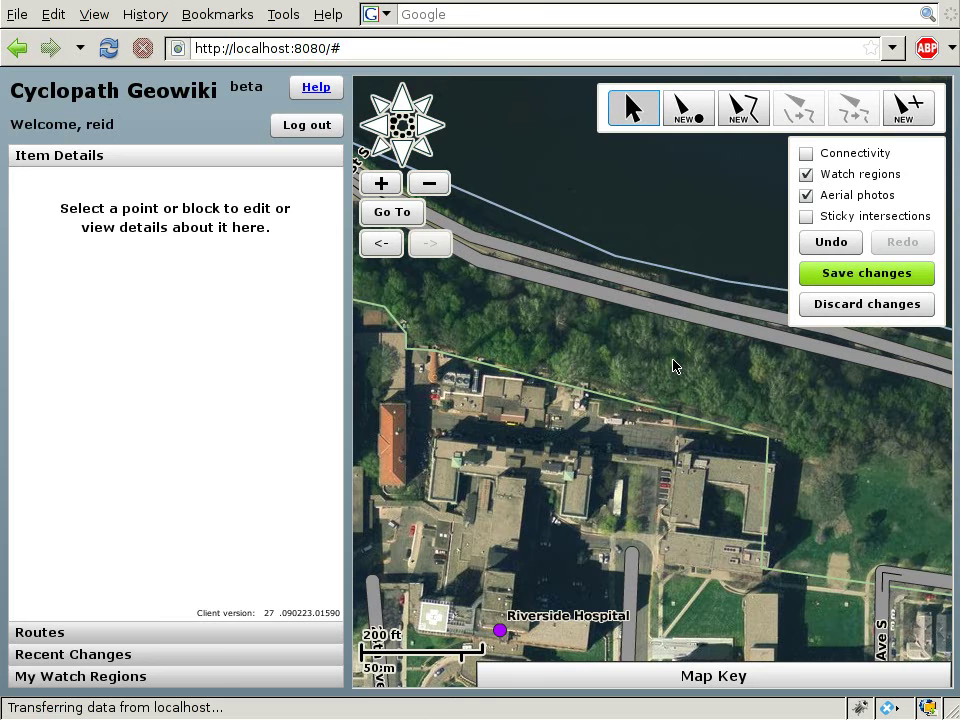
click(716, 326)
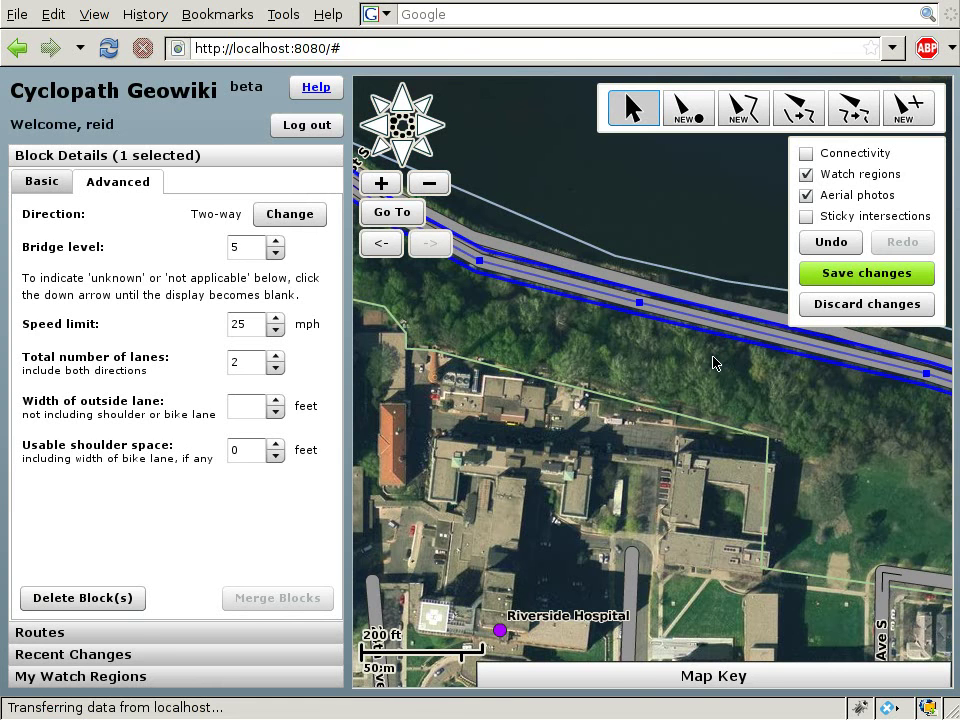
click(714, 362)
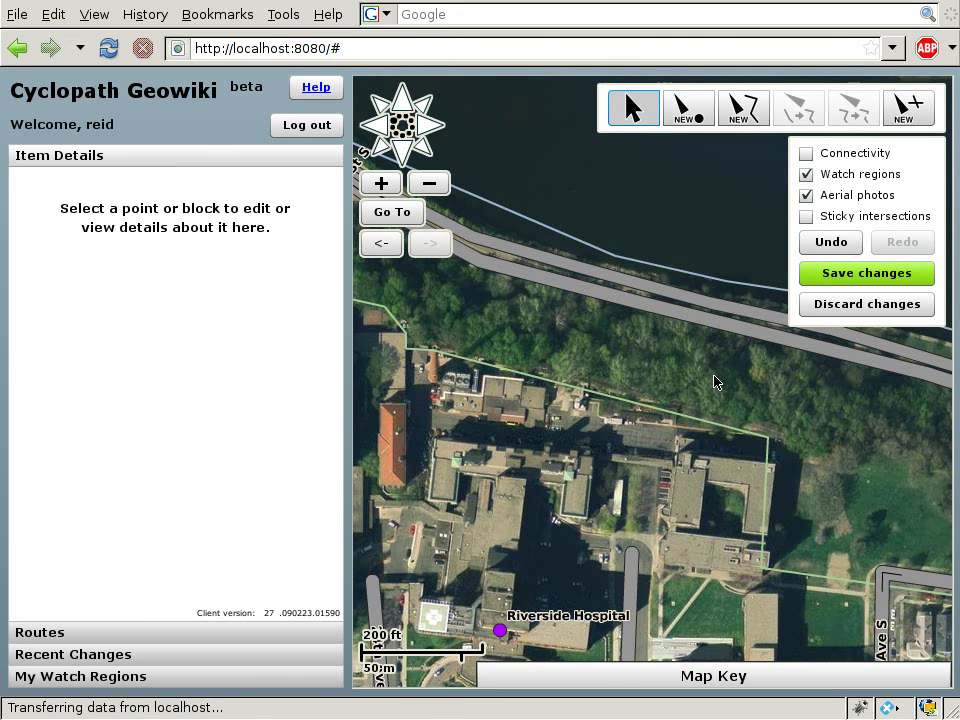
Step: Set the bridge level to 8 for the bridge block crossing the freeway south of Butler Pl
drag(540, 576, 688, 326)
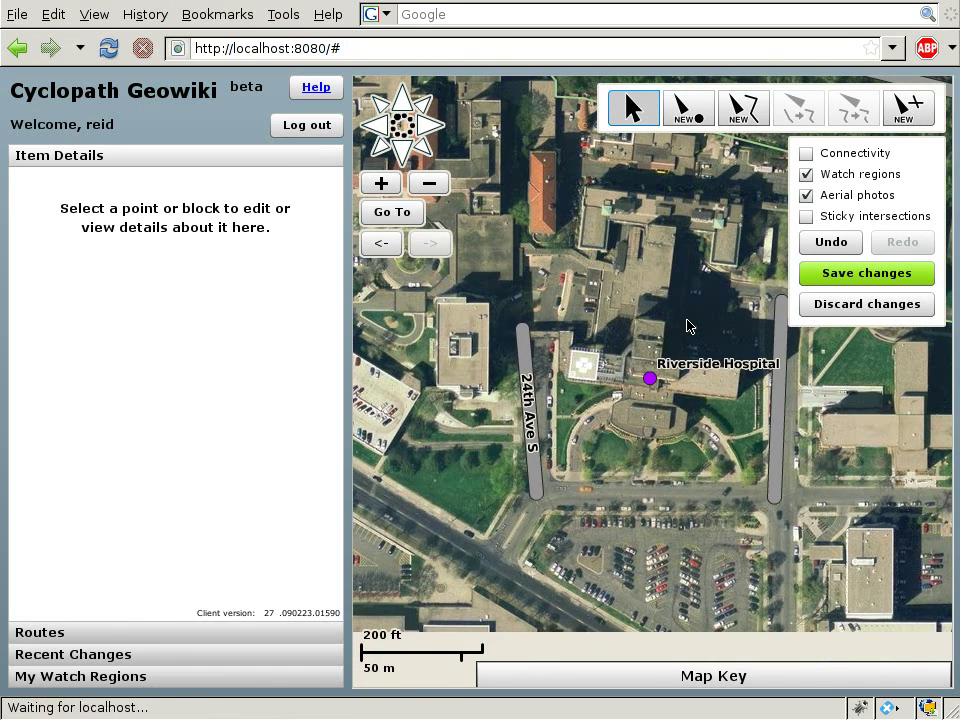
drag(413, 586, 632, 425)
drag(499, 596, 649, 330)
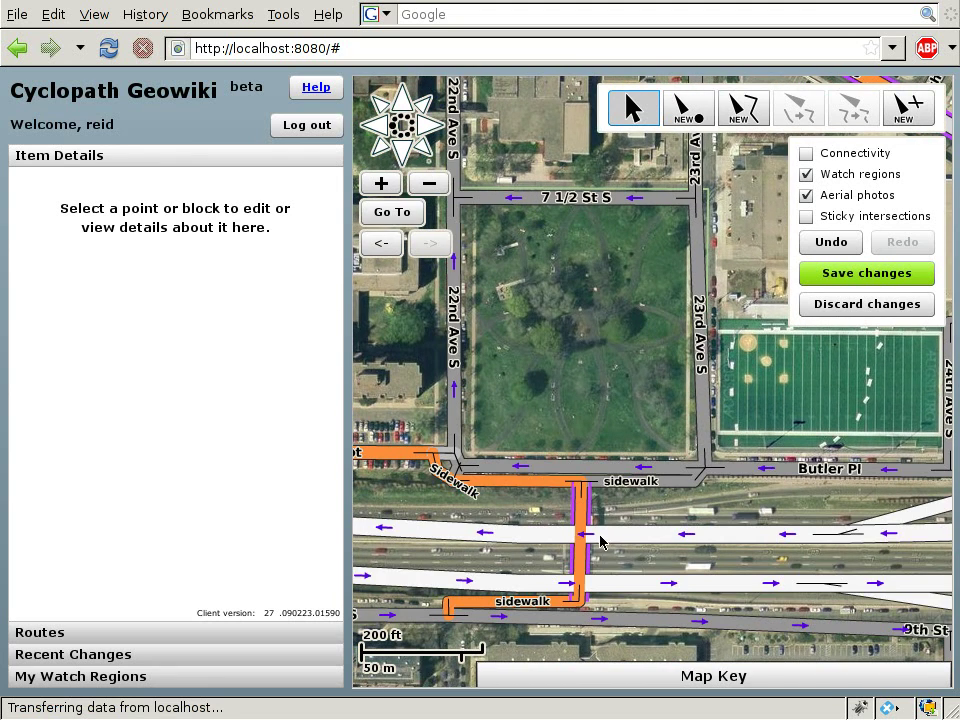
drag(610, 560, 641, 474)
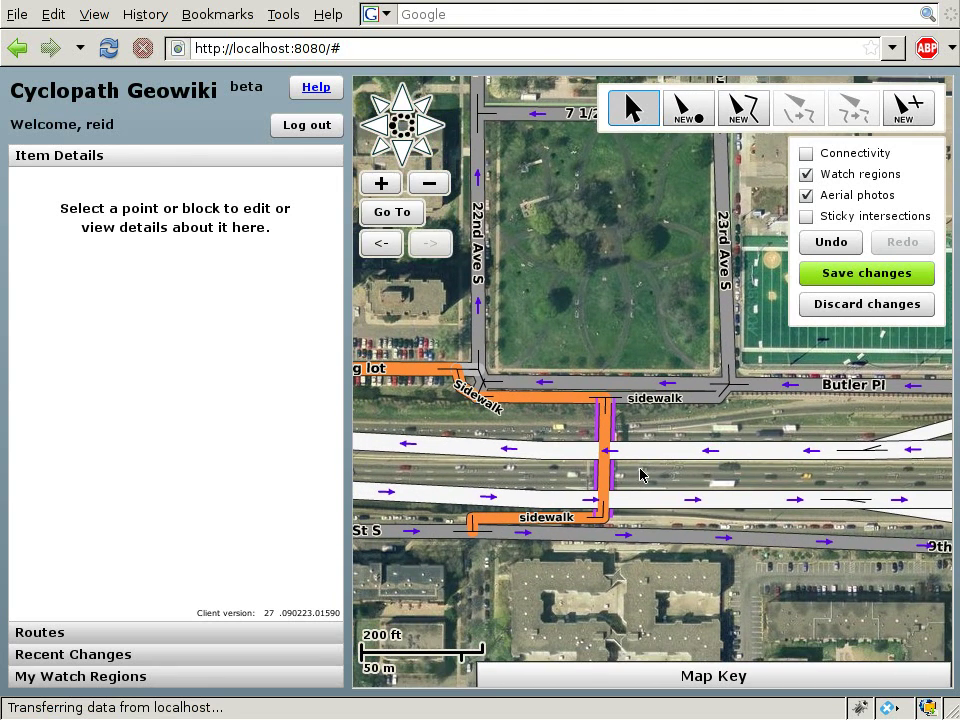
click(379, 184)
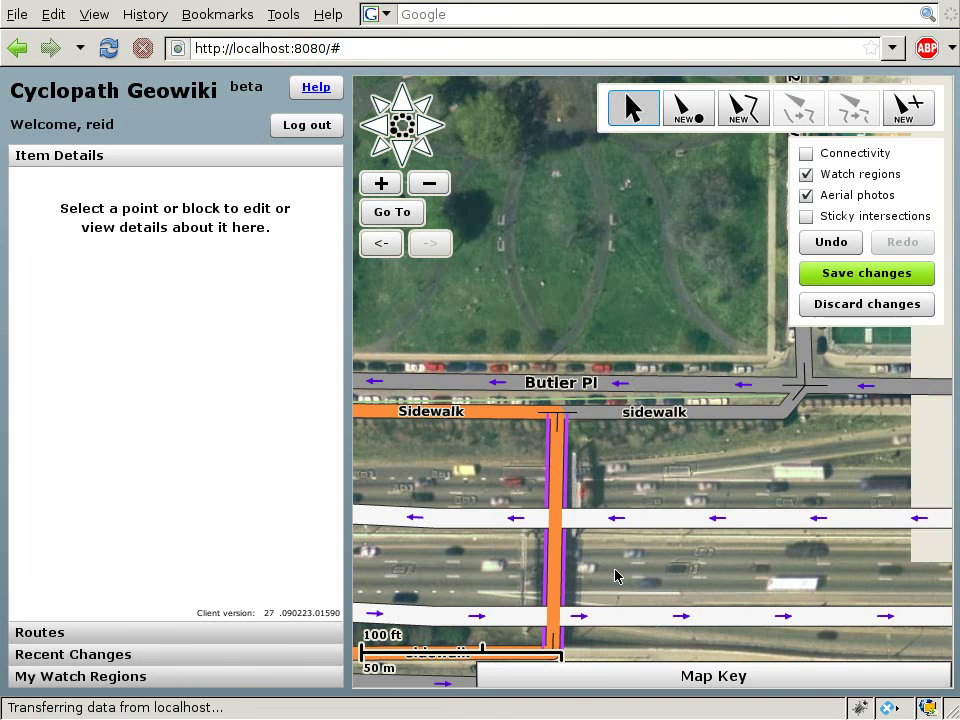
drag(618, 578, 646, 488)
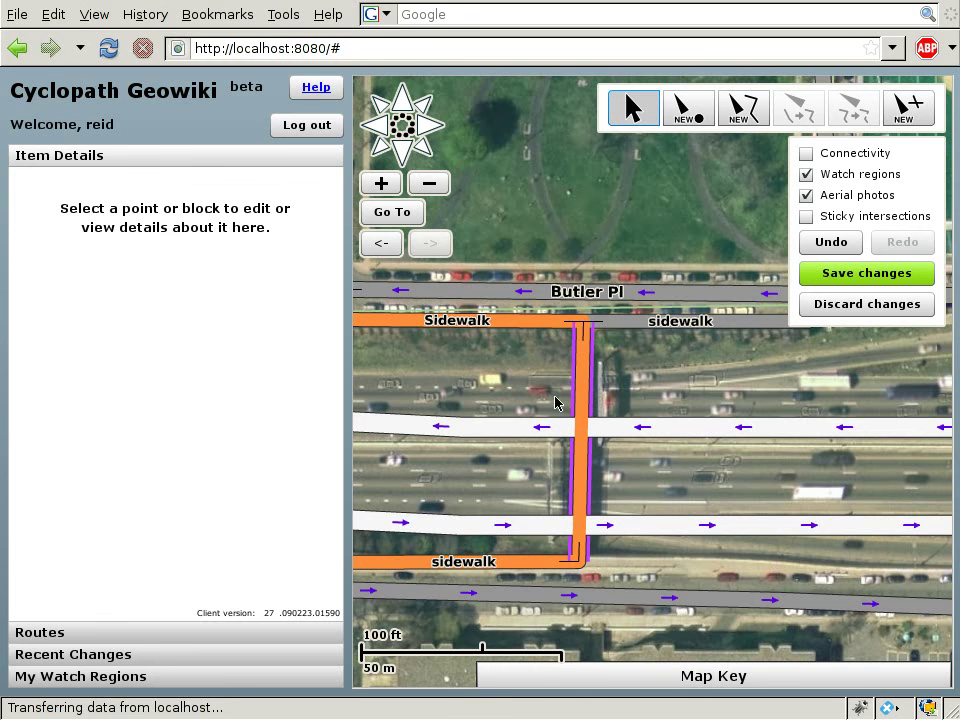
click(585, 475)
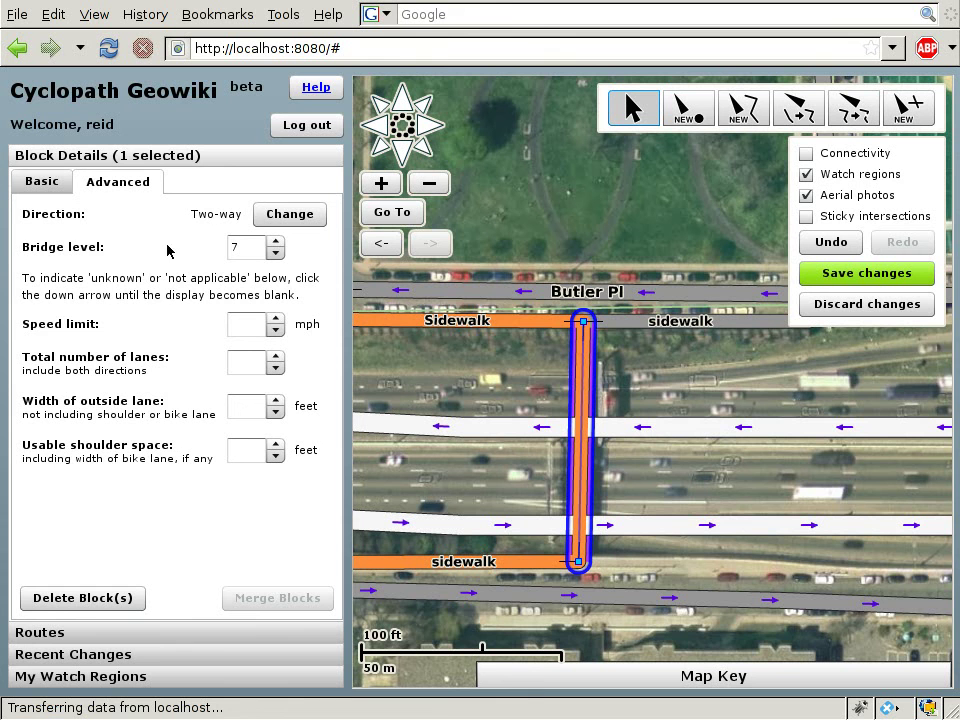
click(277, 248)
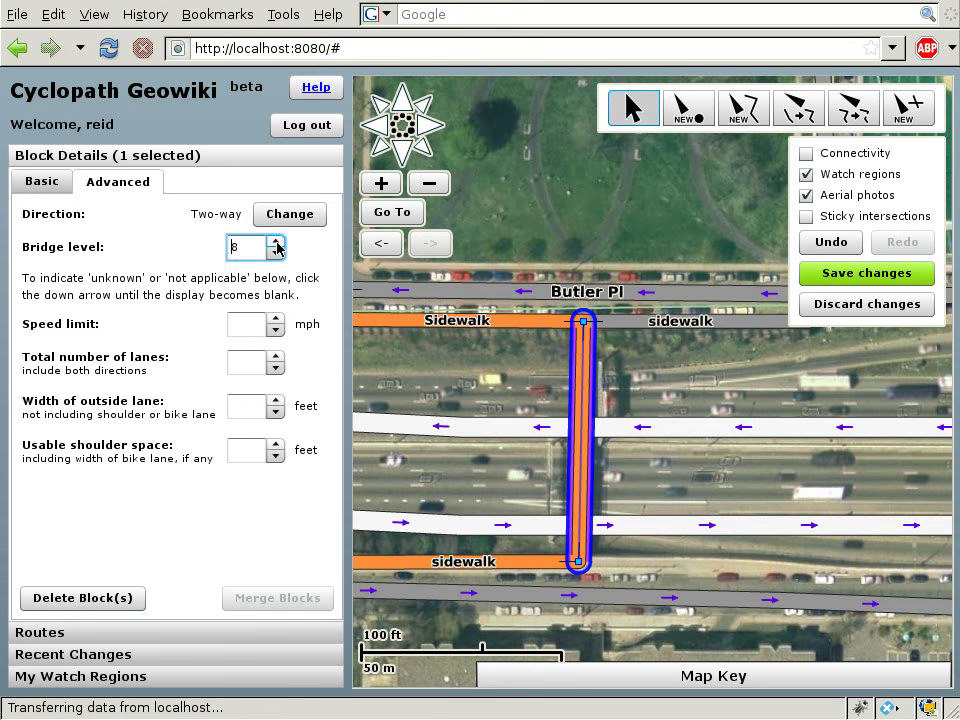
click(634, 473)
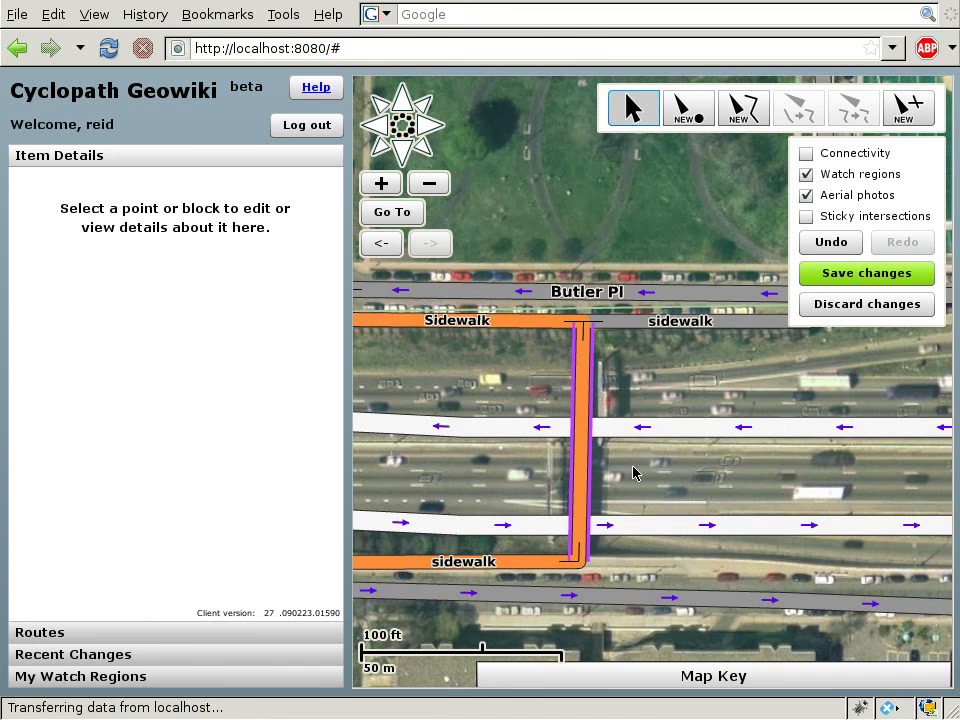
Step: Compare the bridge levels of the freeway overpass and the westbound freeway block beneath it
click(587, 387)
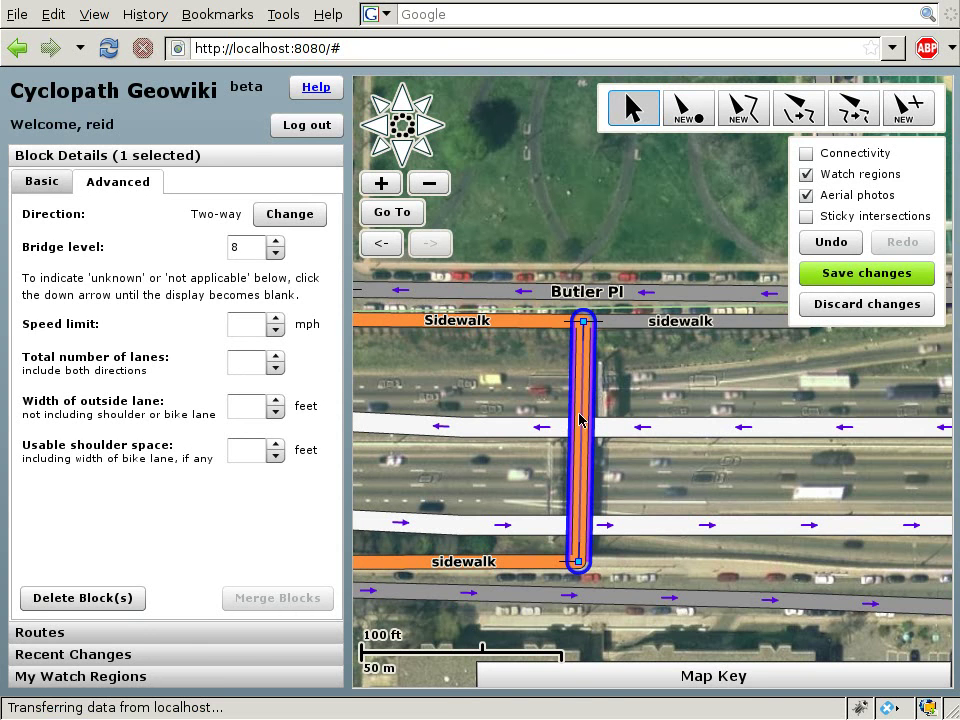
click(608, 430)
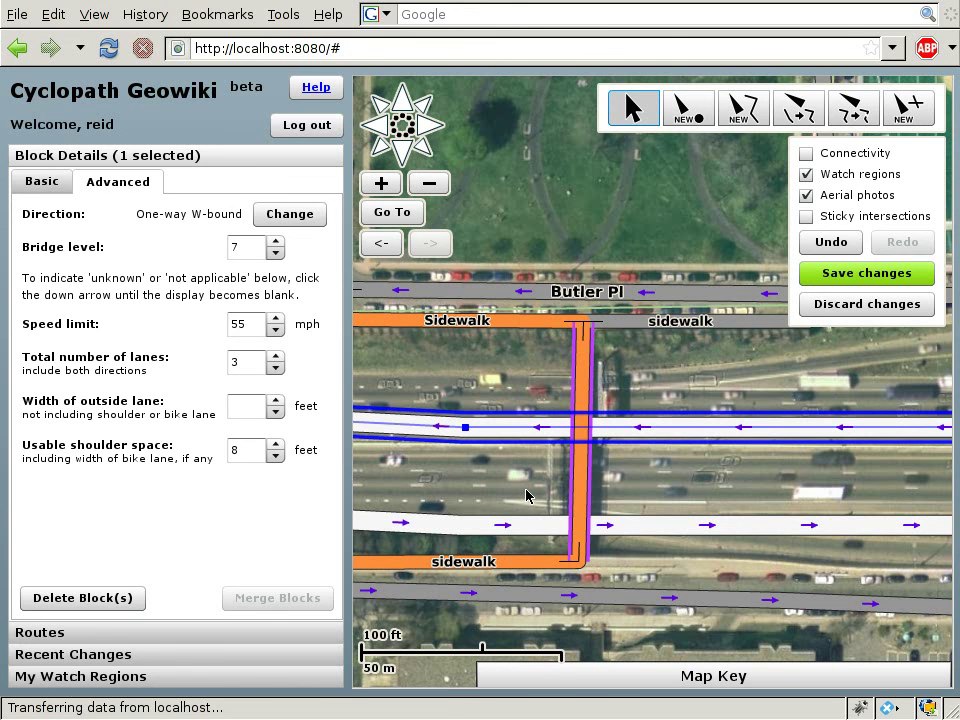
click(526, 494)
Step: Draw a short two-point block across the unmapped street west of Pizza Luce, between 9th St S and Franklin Ave
drag(467, 617, 639, 336)
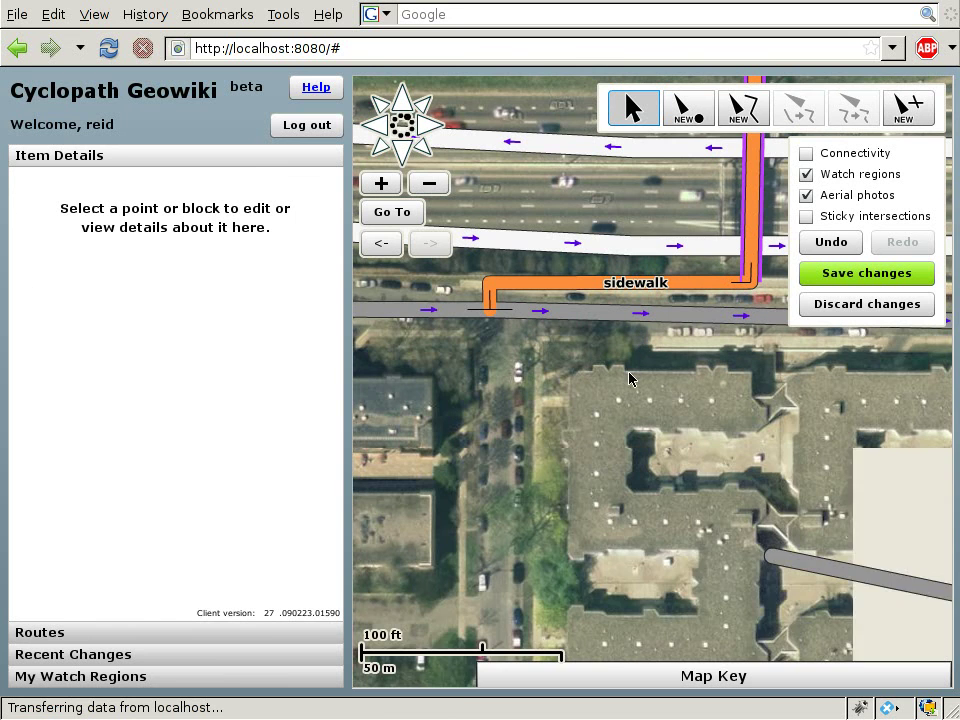
drag(549, 474, 585, 404)
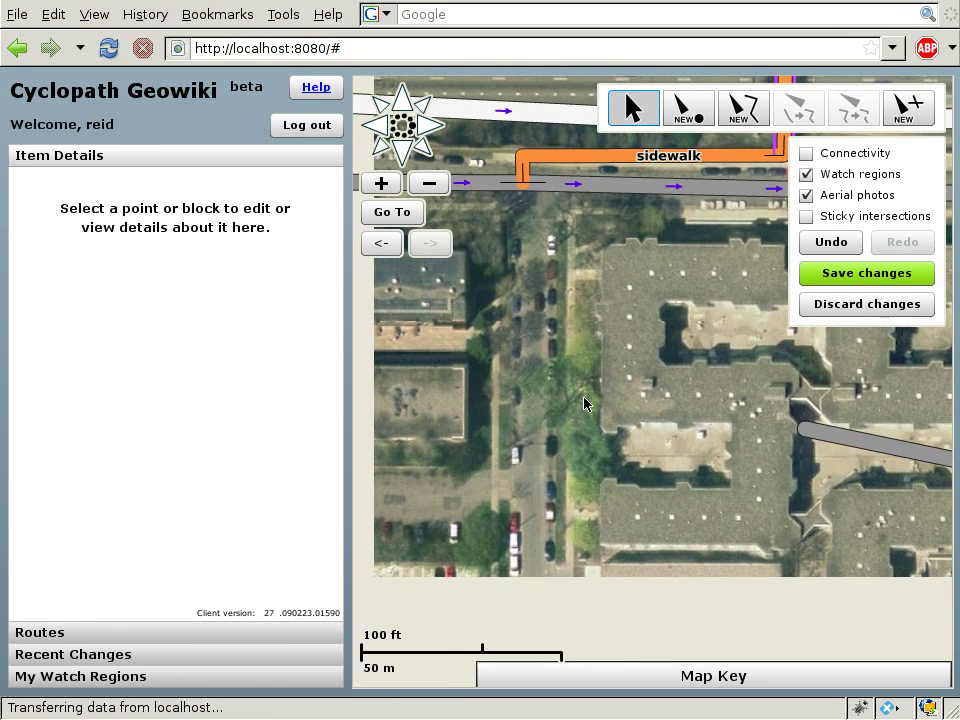
click(429, 183)
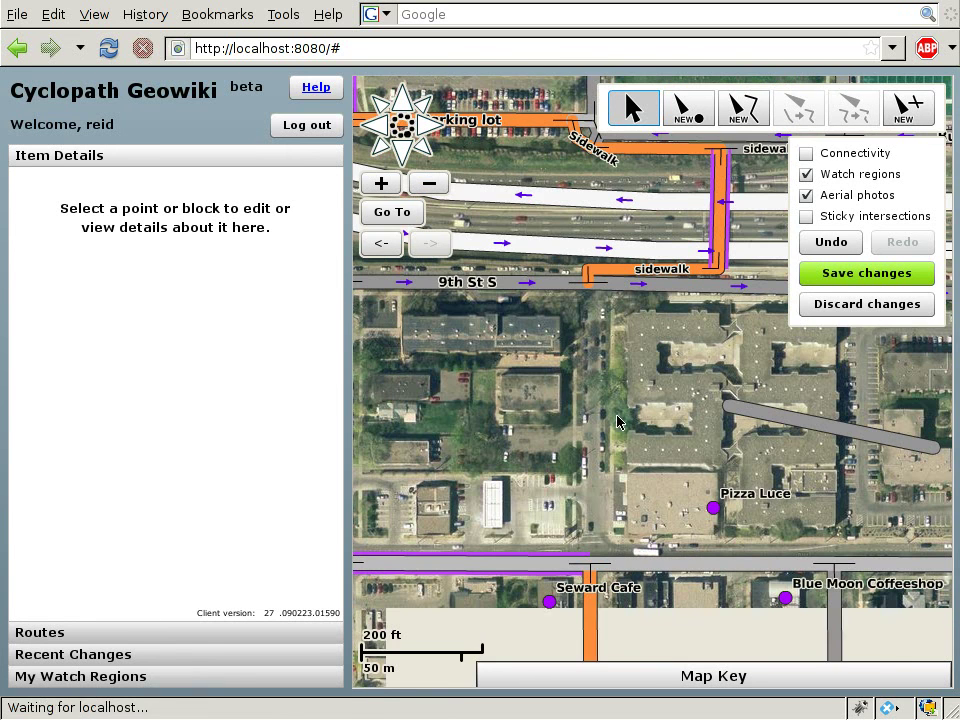
drag(617, 421, 598, 333)
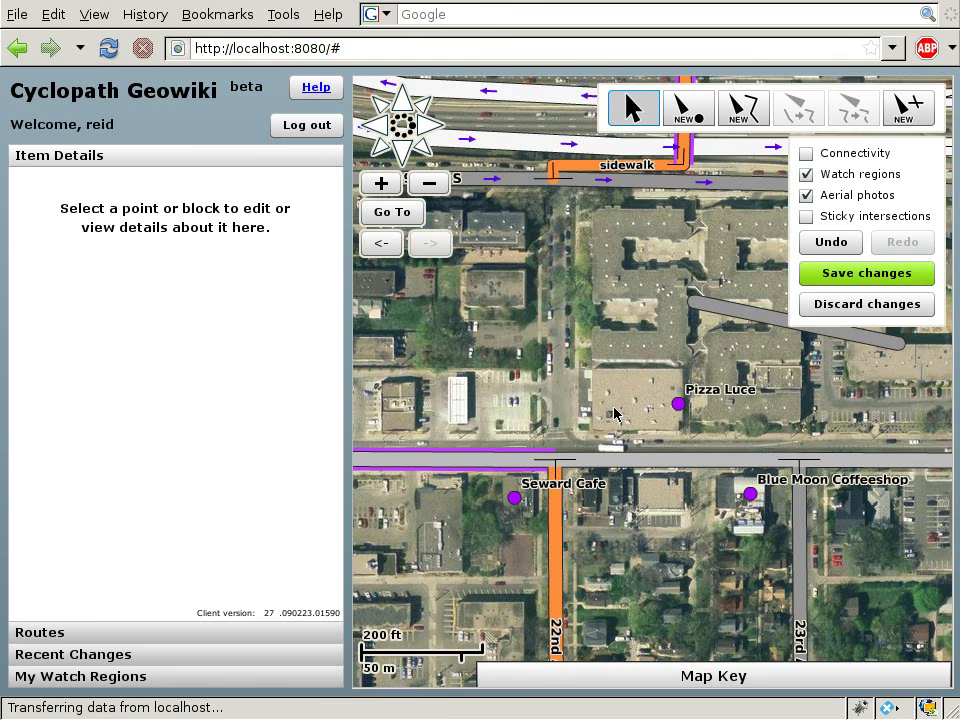
mouse_move(614, 413)
mouse_down()
mouse_move(606, 388)
mouse_move(607, 399)
mouse_up()
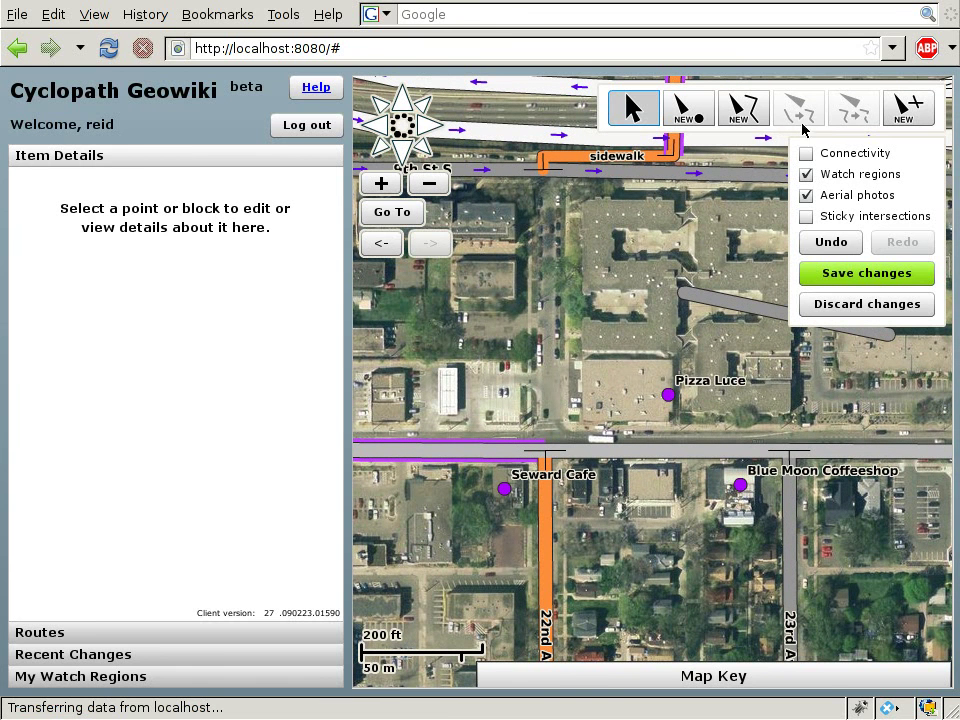
click(748, 117)
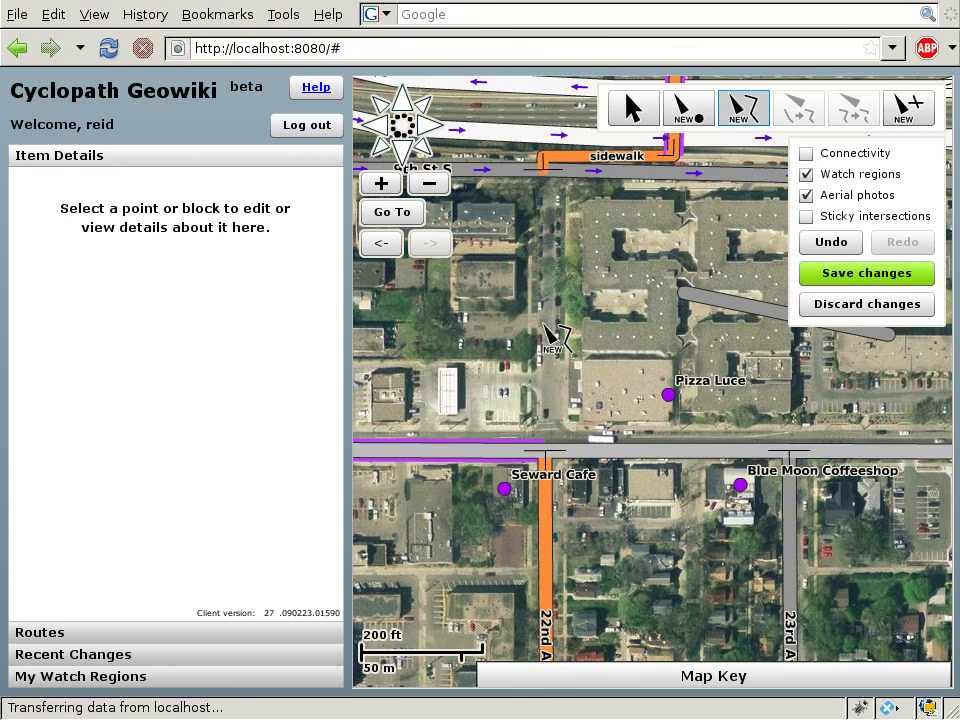
click(526, 323)
double_click(559, 323)
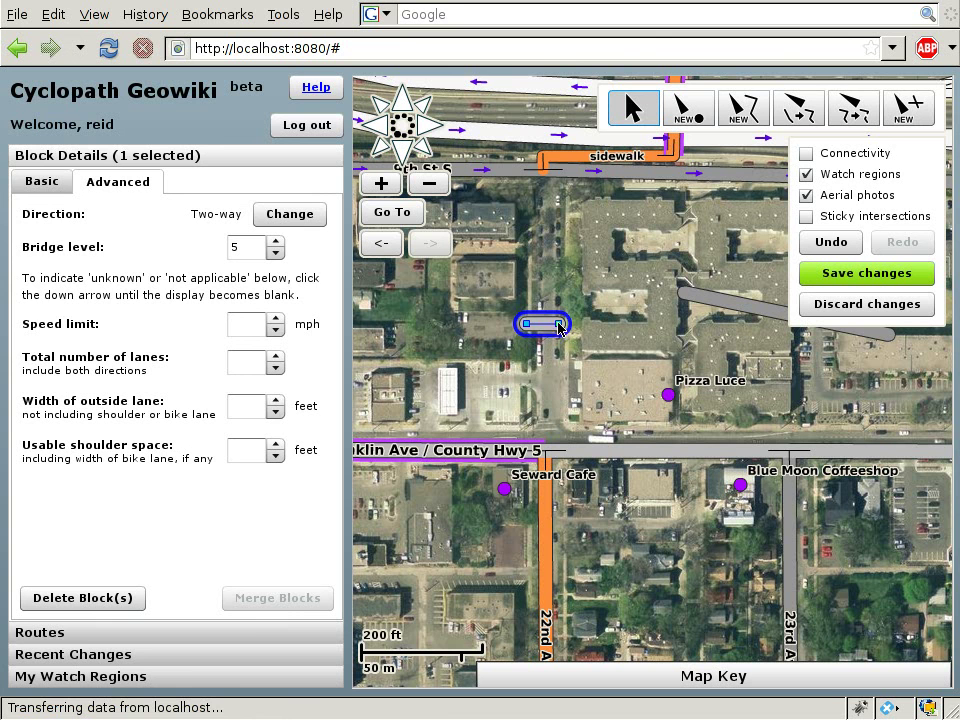
Step: Connect the new block's north end to the sidewalk intersection on 9th St S and its south end to Franklin Ave at 22nd Ave S
drag(559, 324, 545, 181)
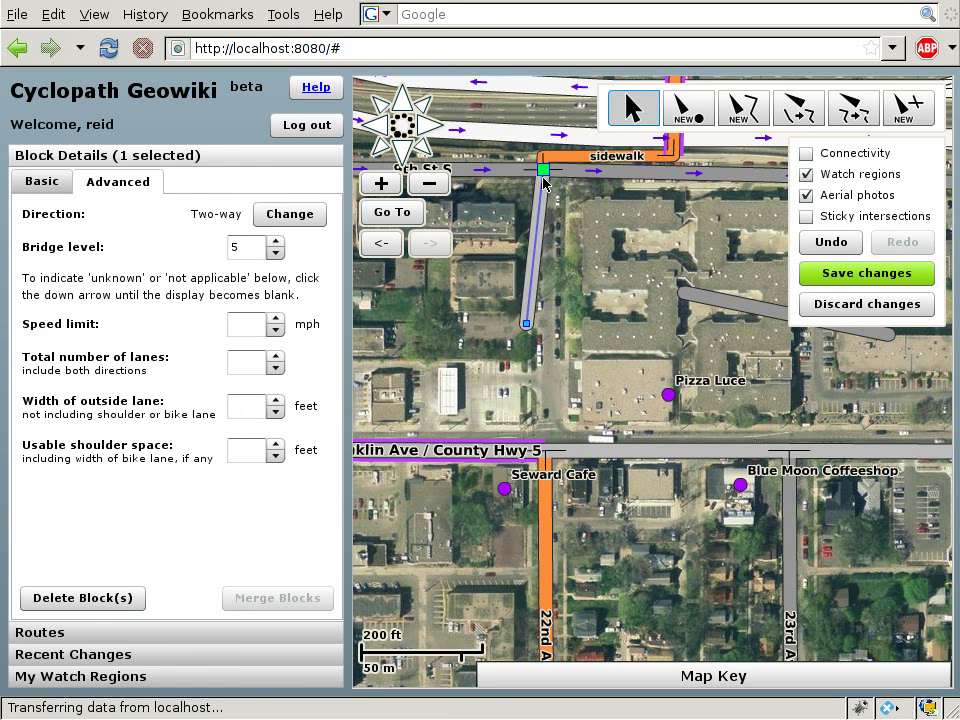
click(556, 210)
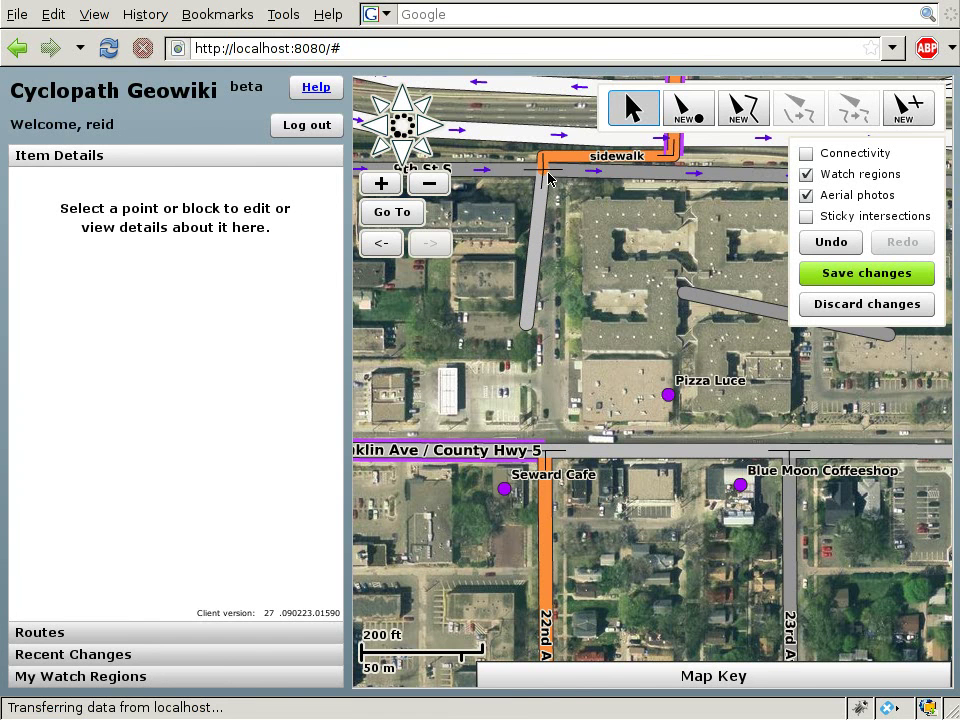
click(528, 324)
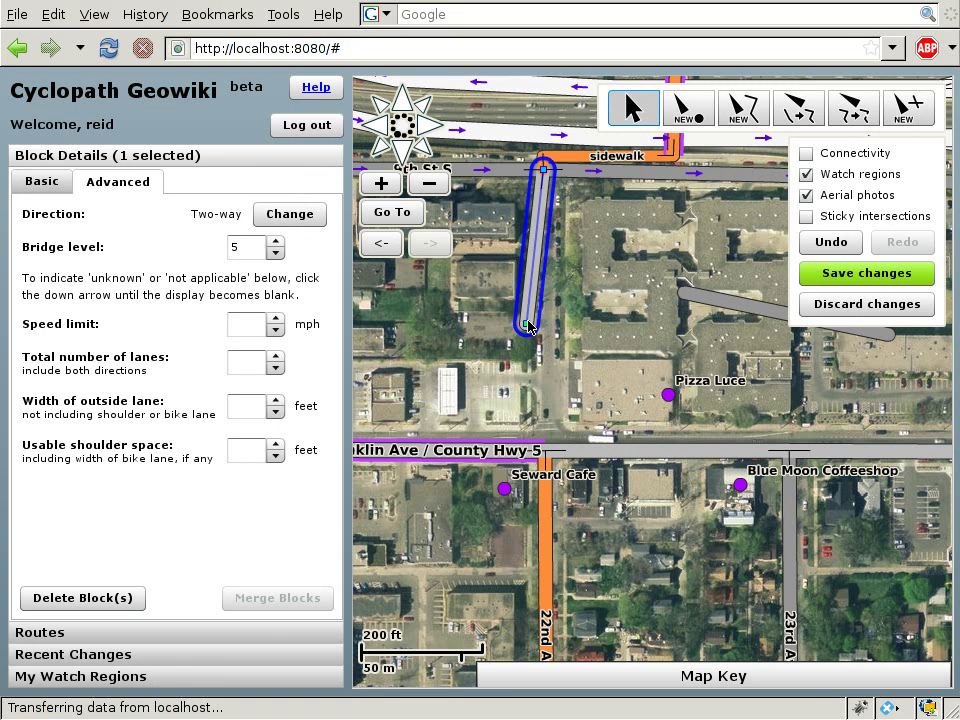
drag(528, 324, 552, 450)
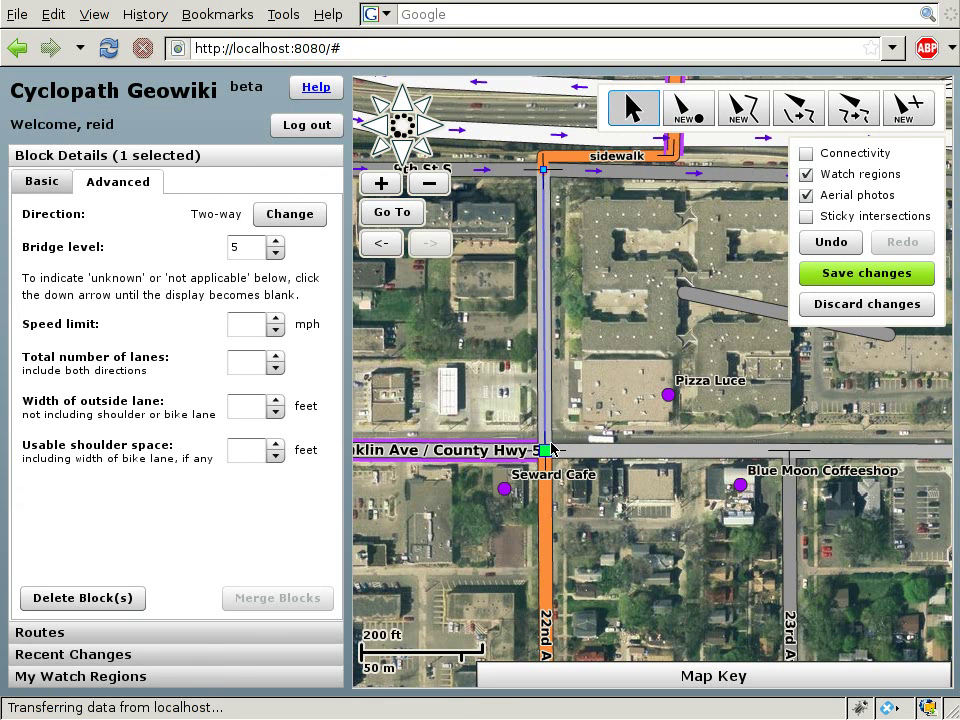
click(571, 322)
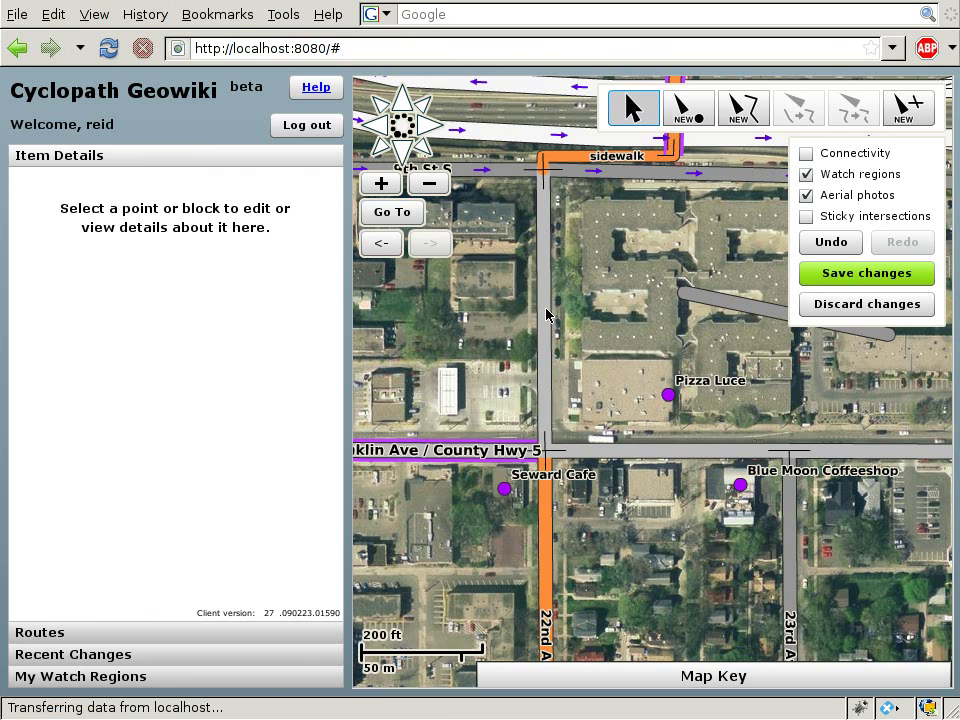
Step: Name the new block between 9th St S and Franklin Ave 22nd Ave S and choose Local Road as its type
click(546, 315)
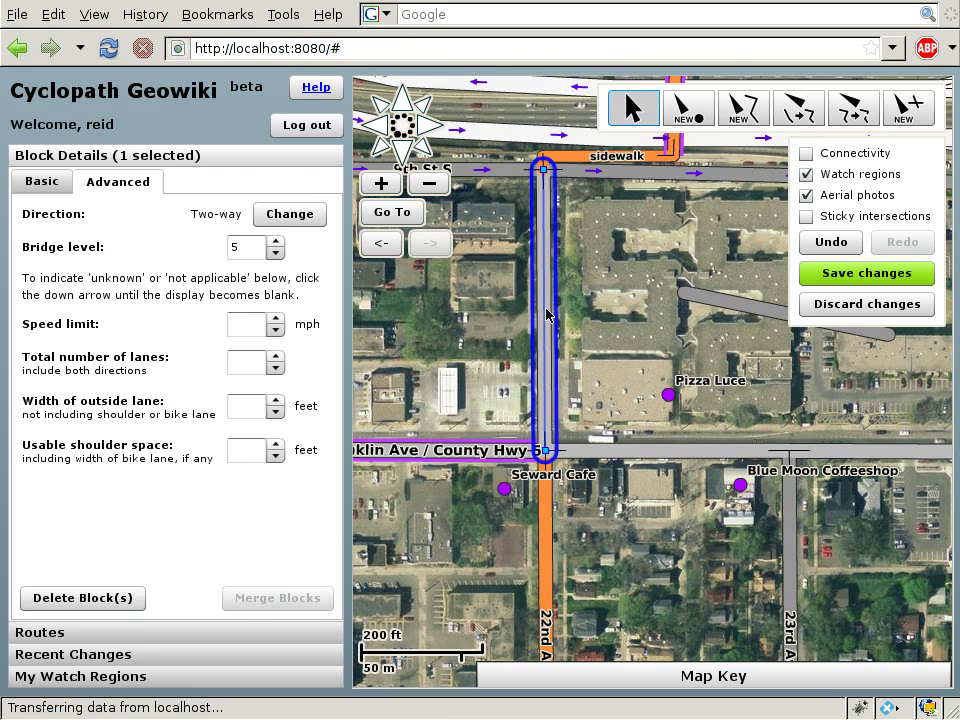
click(38, 183)
click(110, 214)
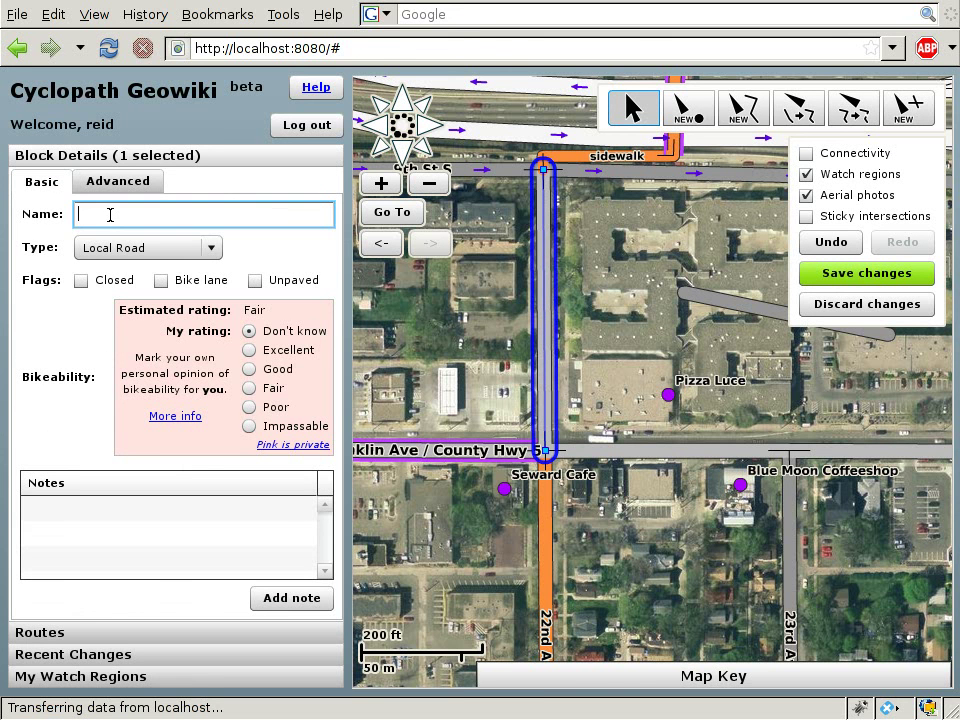
text(22nd Ave S)
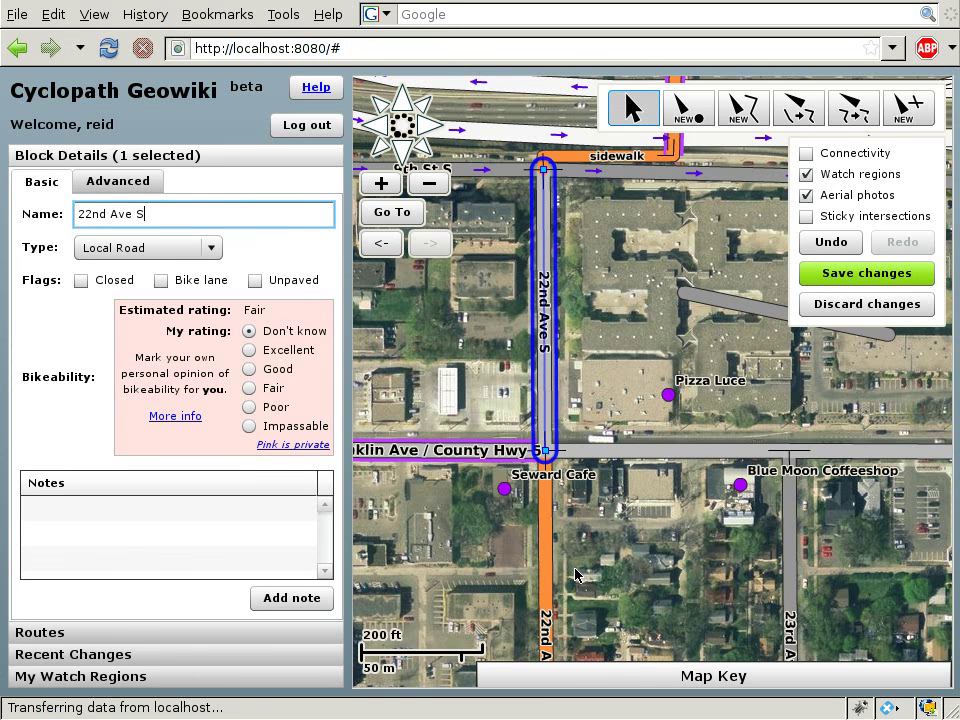
drag(576, 572, 576, 518)
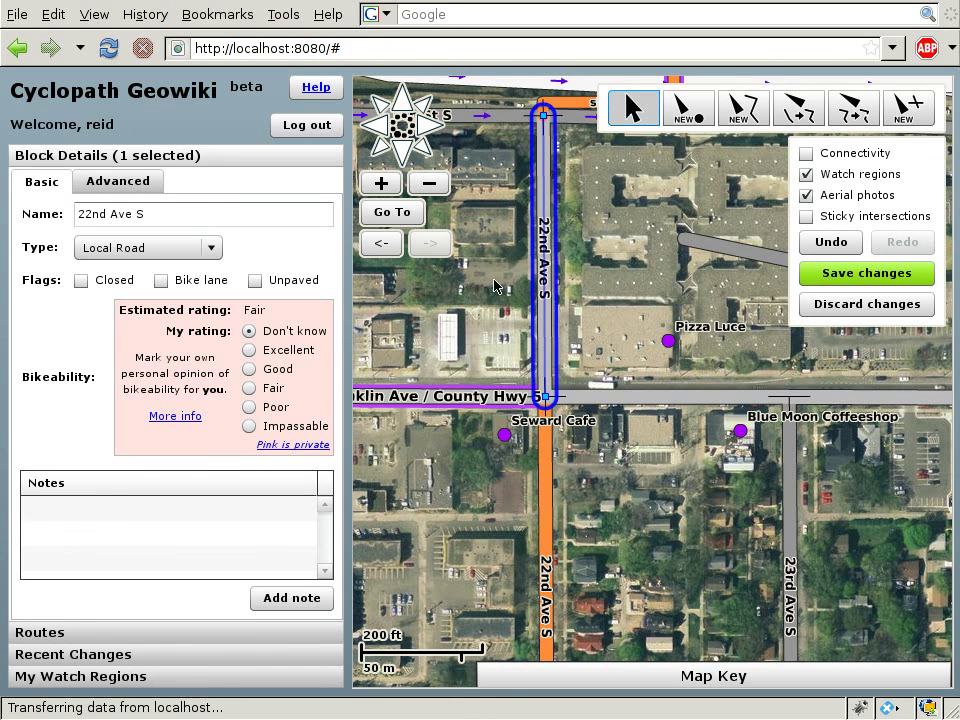
click(212, 249)
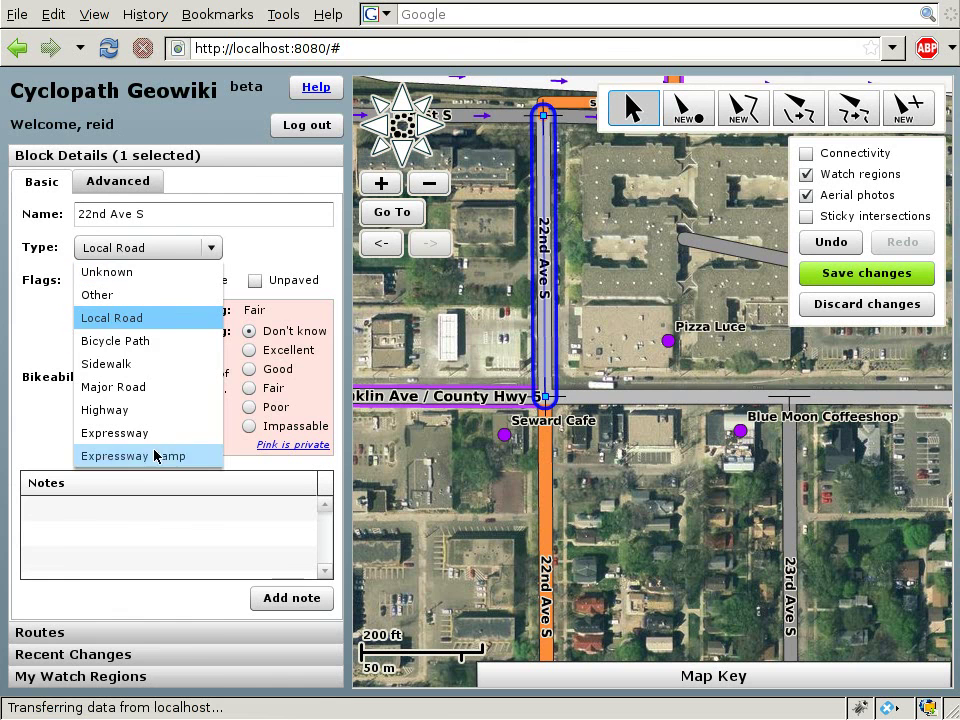
click(158, 321)
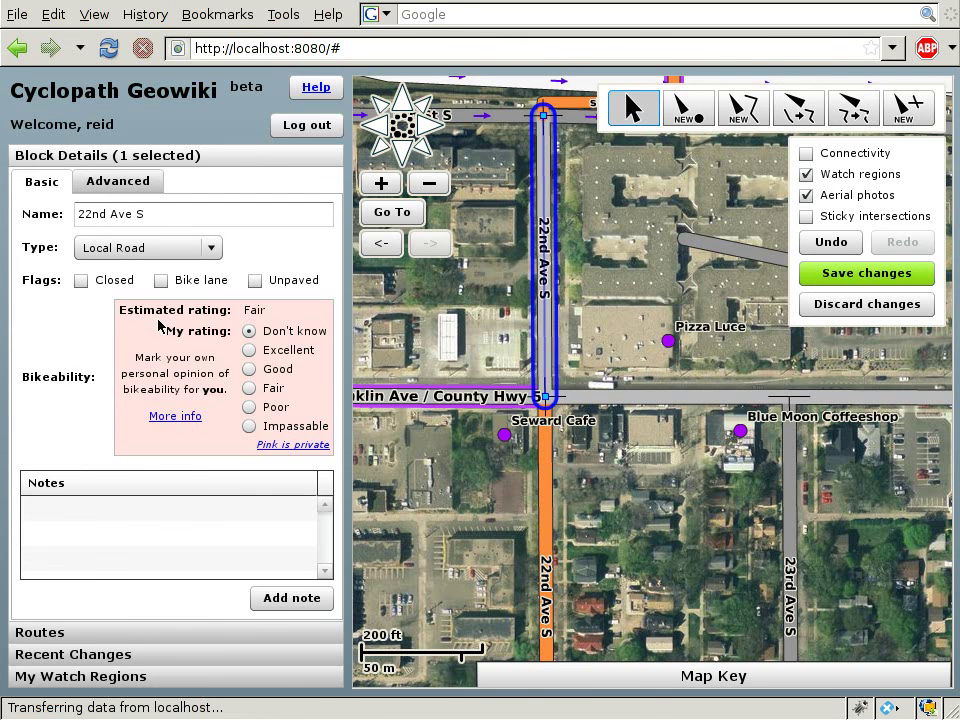
Step: Deselect the new 22nd Ave S block and check the surrounding streets with the connectivity display switched on, switching it off again
click(588, 335)
drag(602, 300, 576, 417)
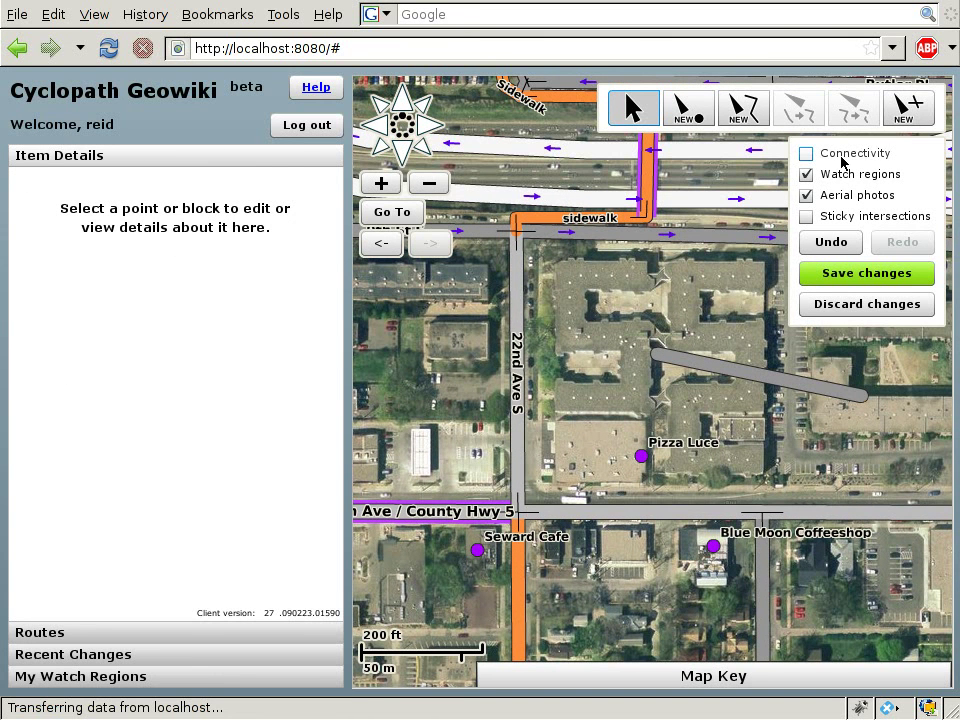
click(841, 158)
key(Right)
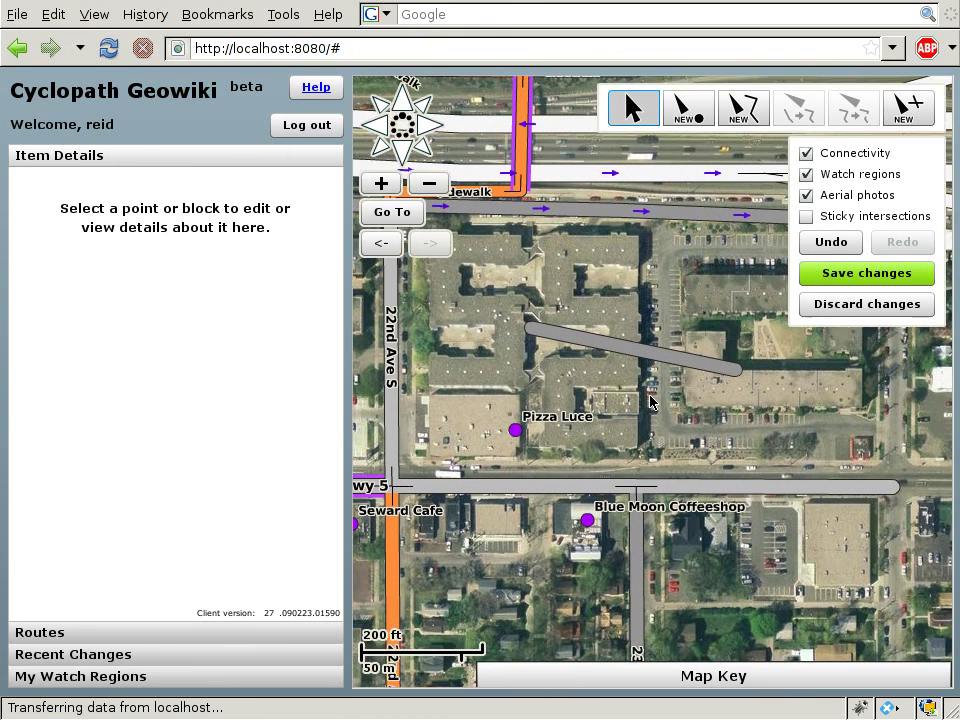
click(806, 153)
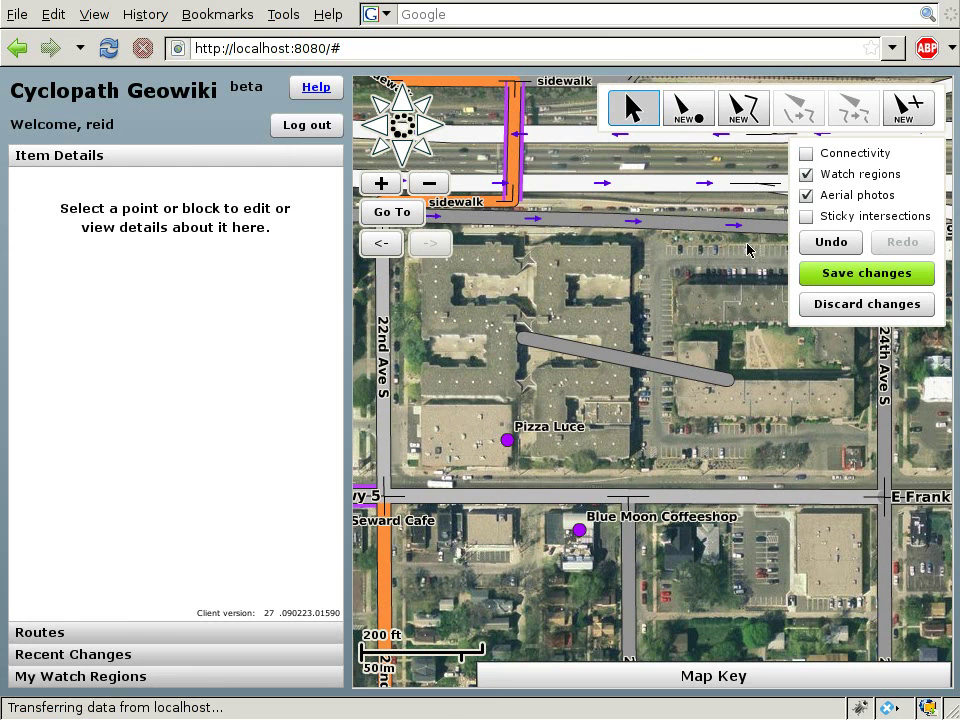
Step: Delete the stray unnamed block that runs diagonally across the buildings north-east of Pizza Luce
click(608, 361)
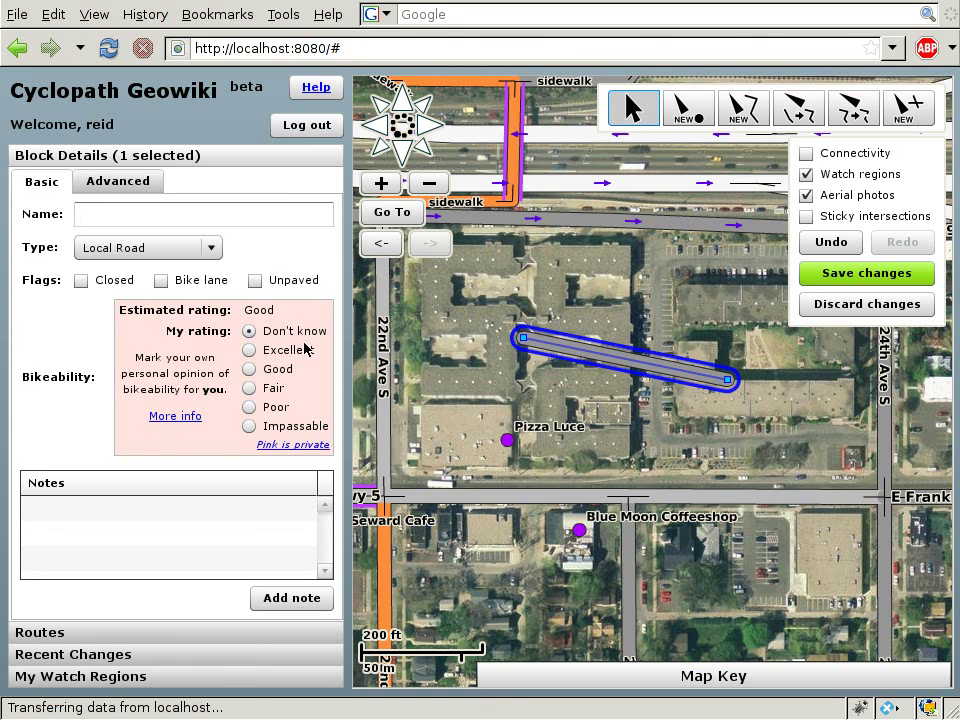
click(122, 183)
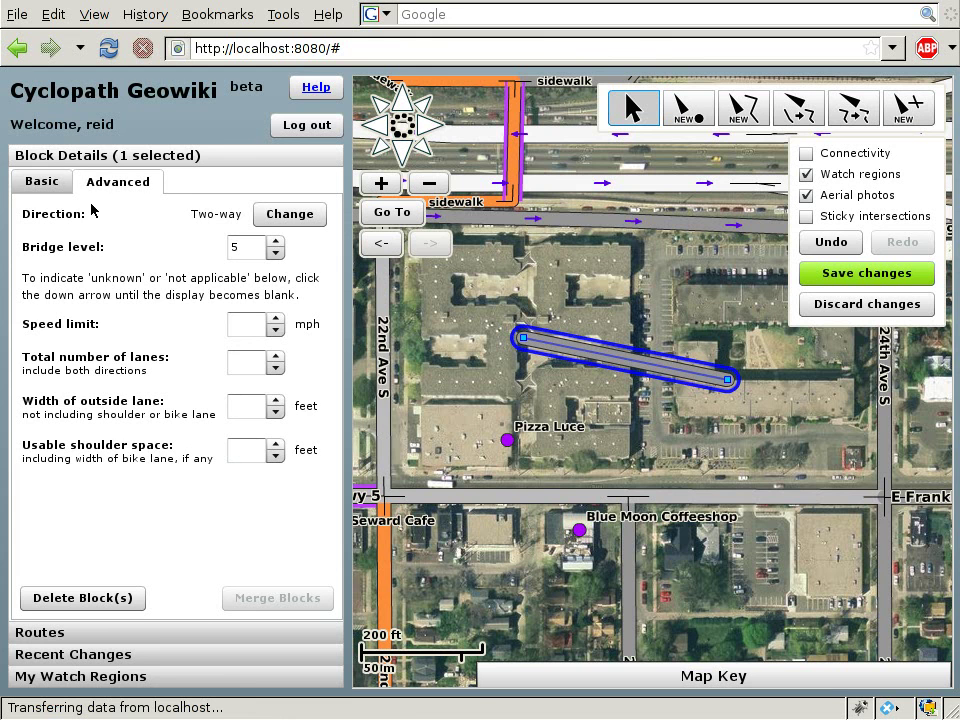
click(84, 598)
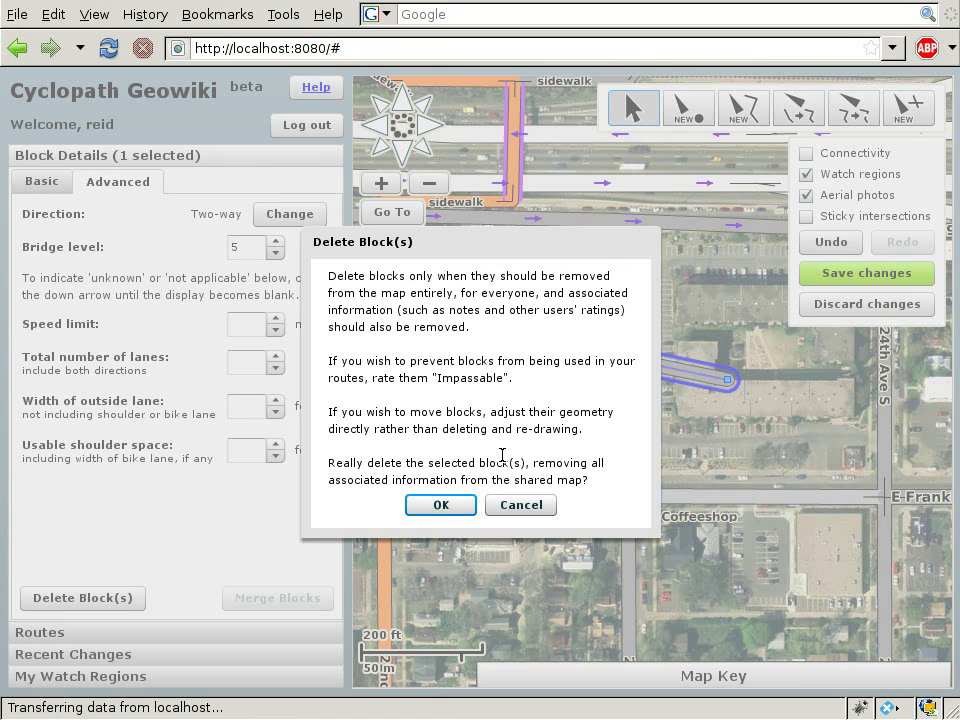
click(437, 505)
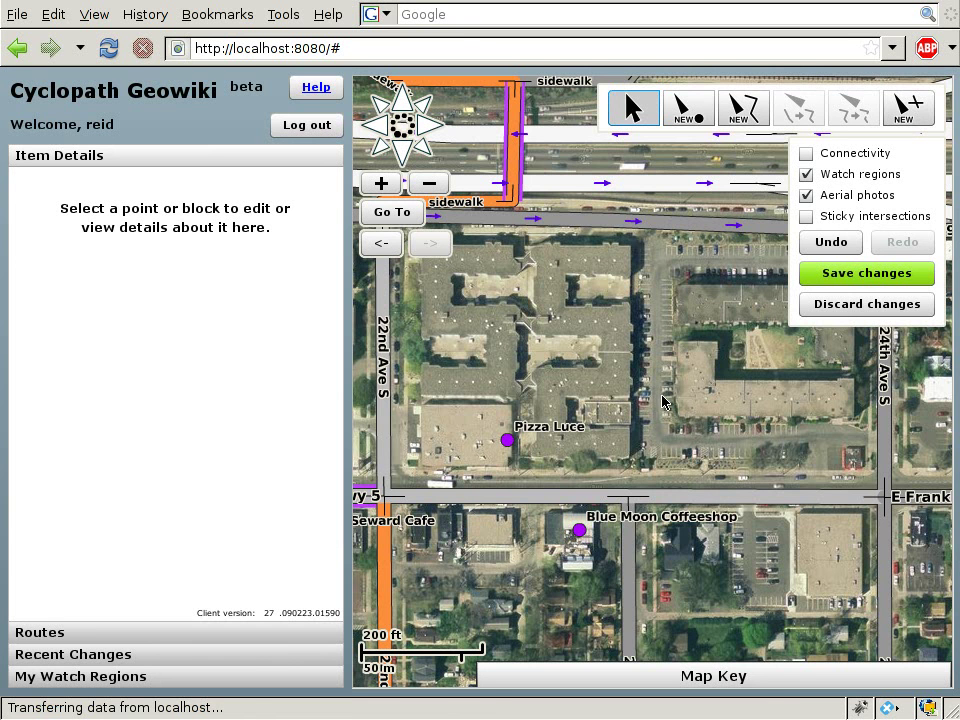
Step: Save the map changes with the summary "Awesome demo changes for awesome Cyclopath people!"
click(818, 280)
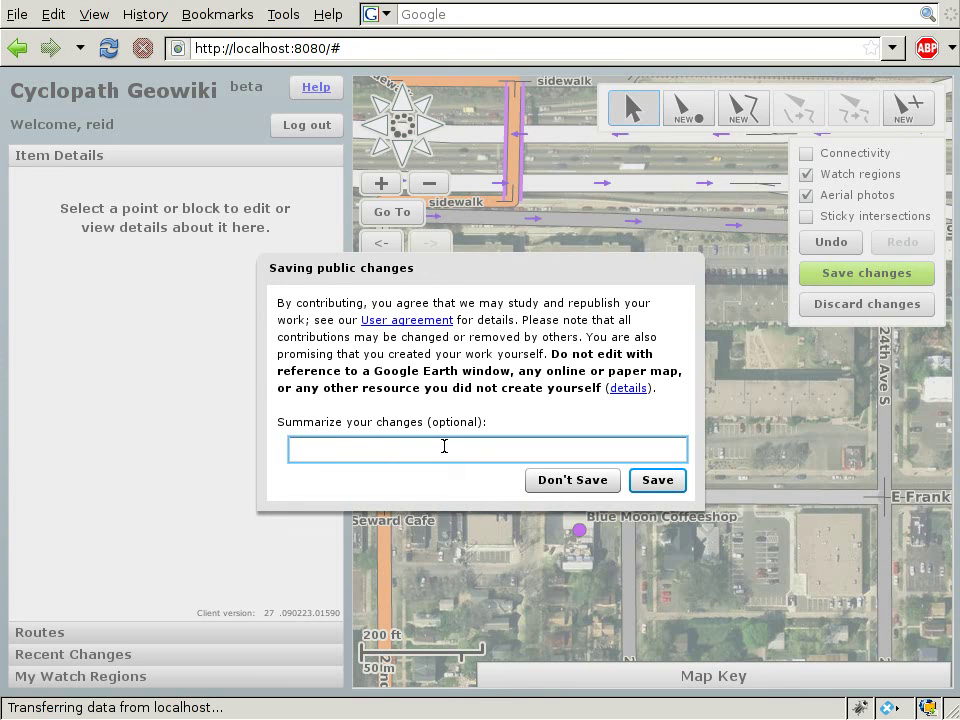
text(e demo changes for awesome Cyclopath people!)
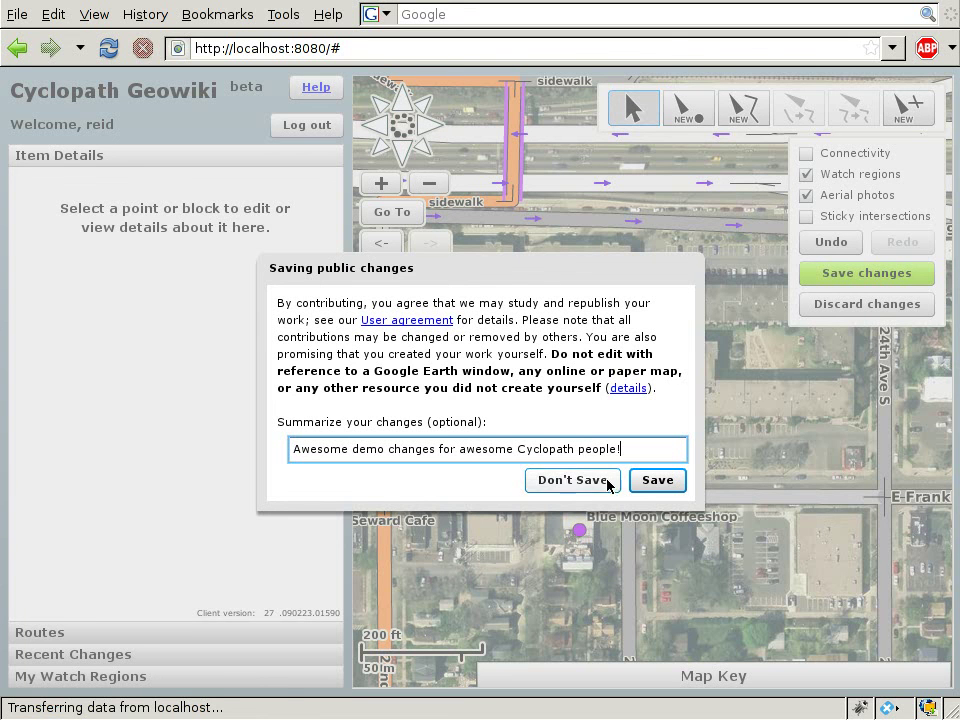
click(645, 485)
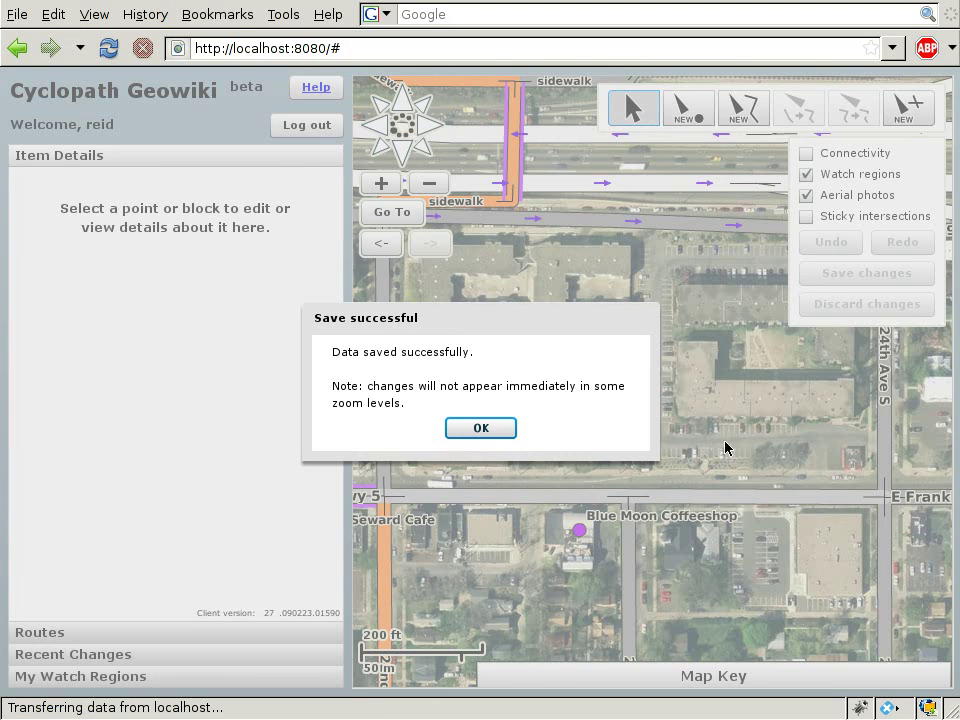
click(498, 432)
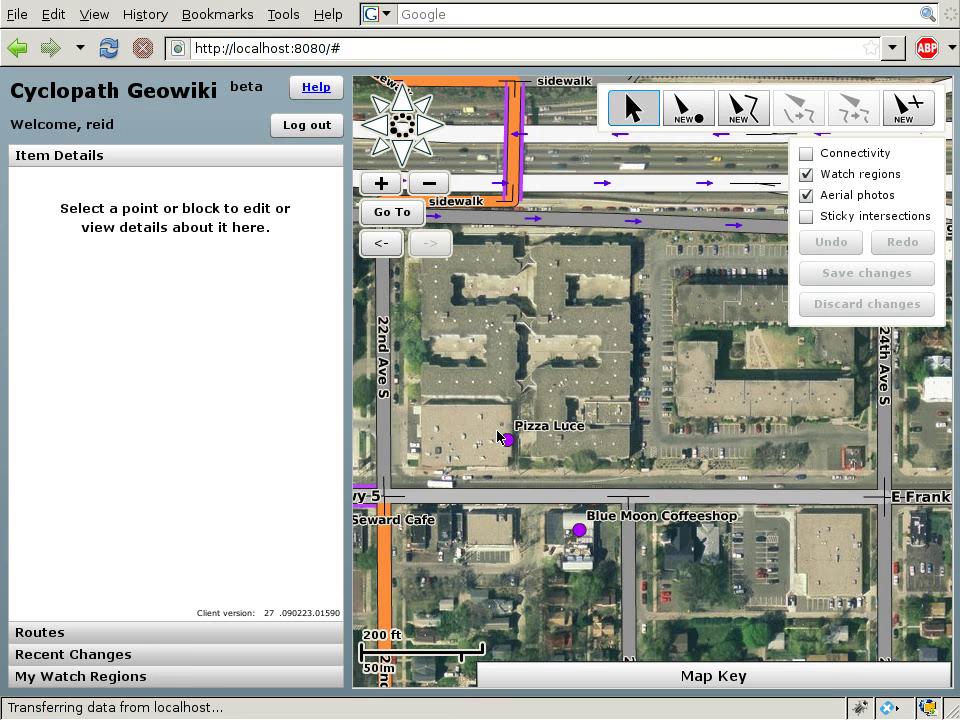